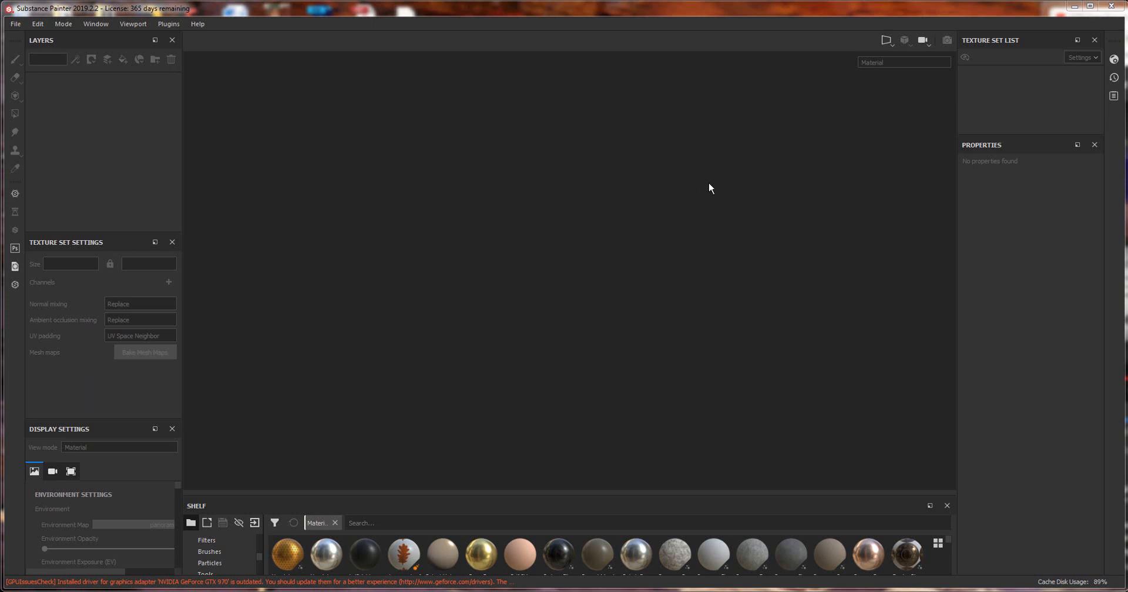
- Start a new project using the PBR - Metallic Roughness SSS (allegorithmic) template
left_click(16, 25)
left_click(30, 34)
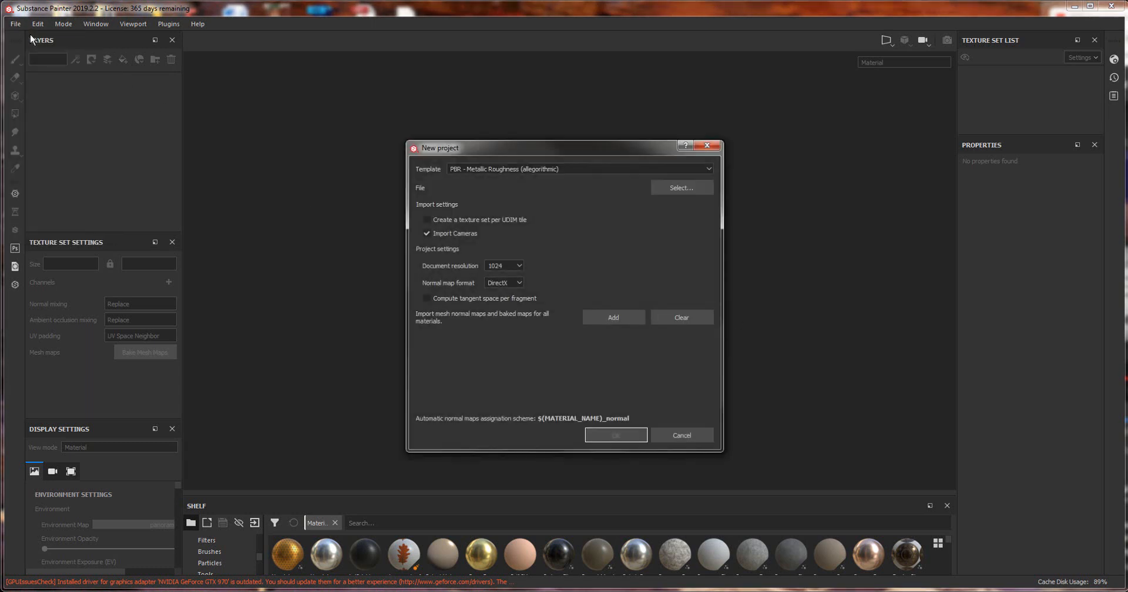
left_click_drag(520, 154, 507, 125)
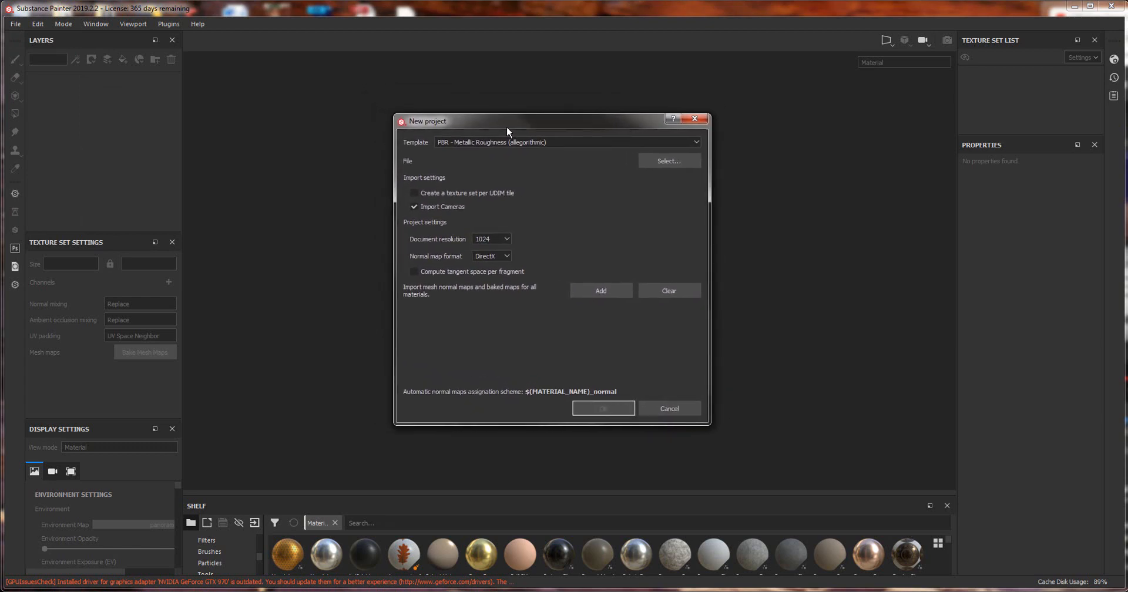
left_click(480, 143)
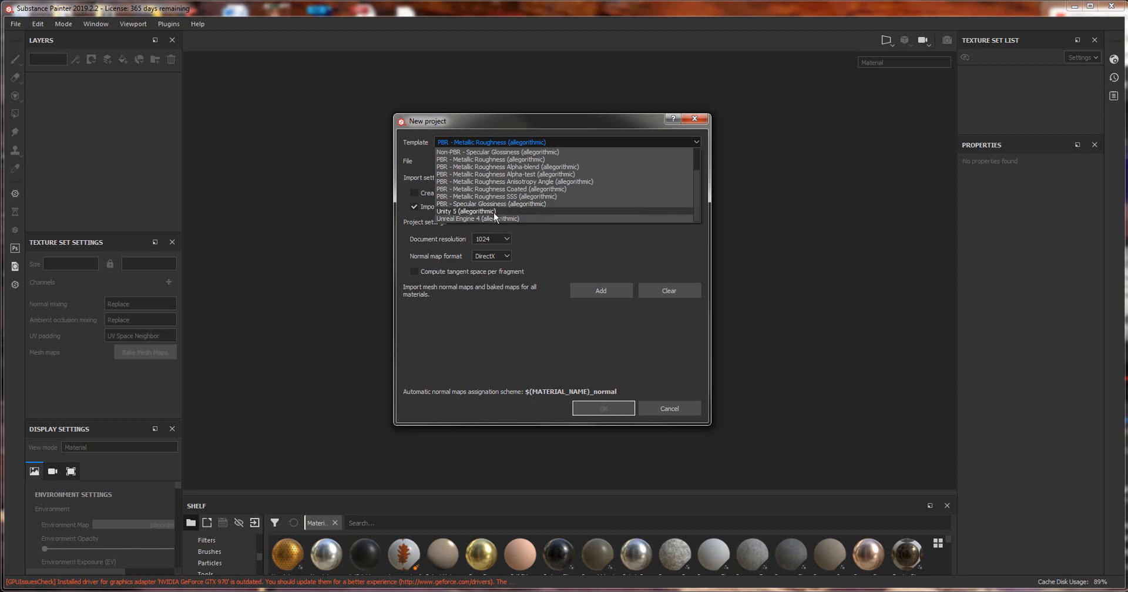
scroll(496, 215, "up", 1)
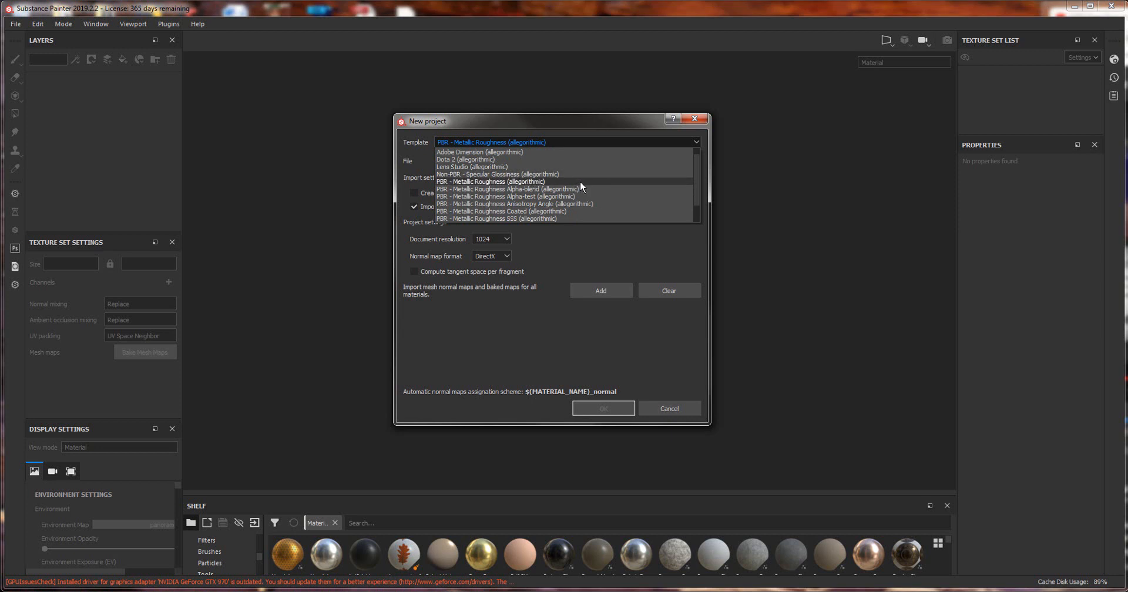
scroll(463, 216, "down", 1)
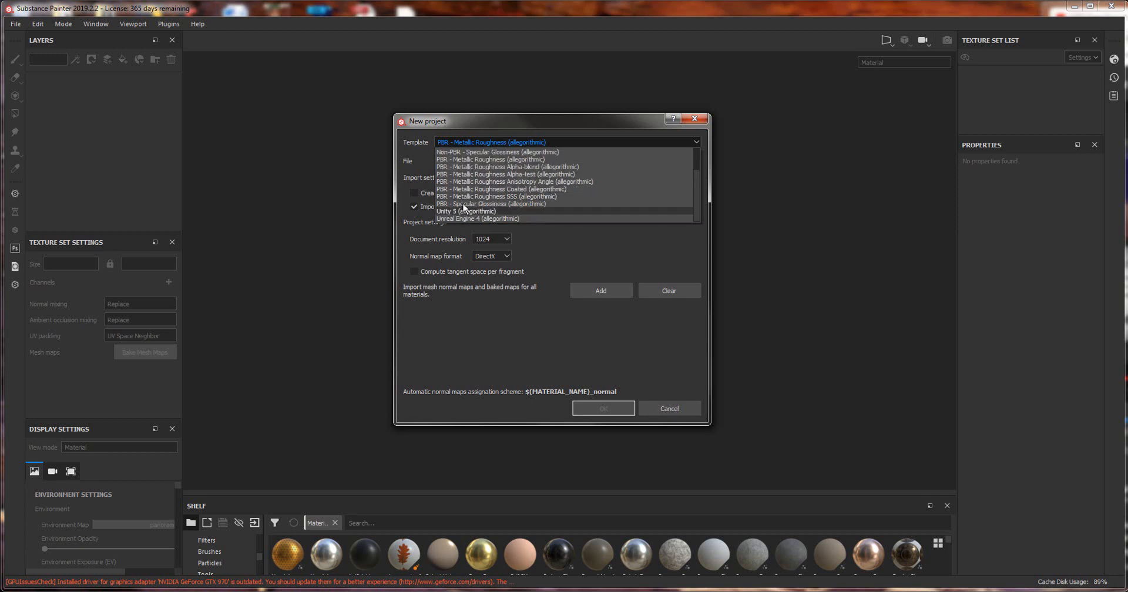
left_click(520, 197)
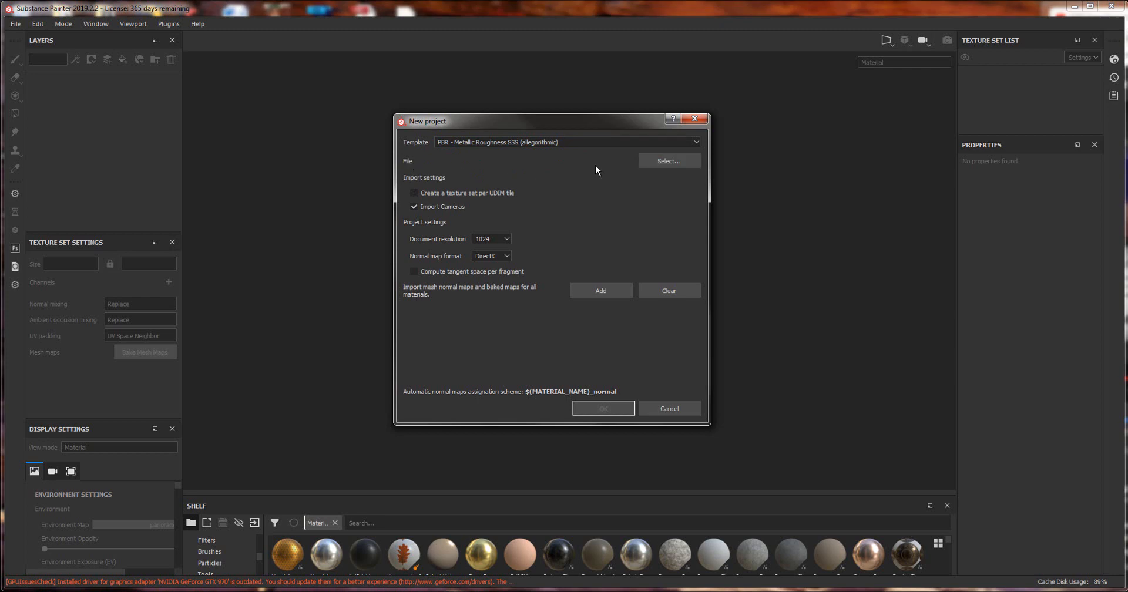
- Select ElfTrooperLow.obj from the ELF folder on the Nebuchadnessnar (H:) drive as the mesh and create the project
left_click(658, 161)
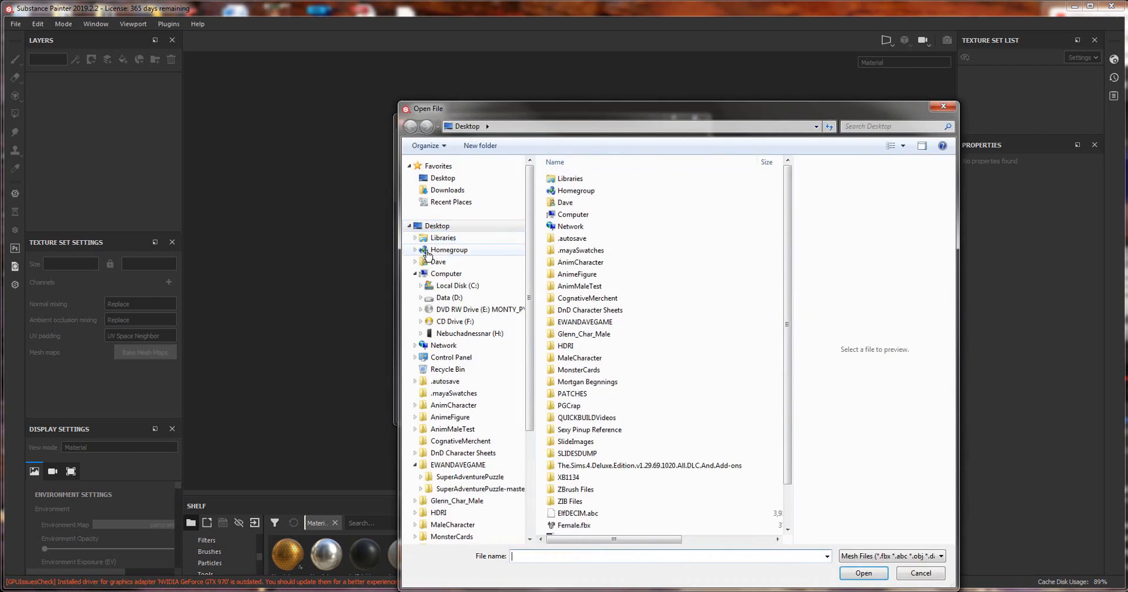
left_click(462, 322)
left_click(819, 323)
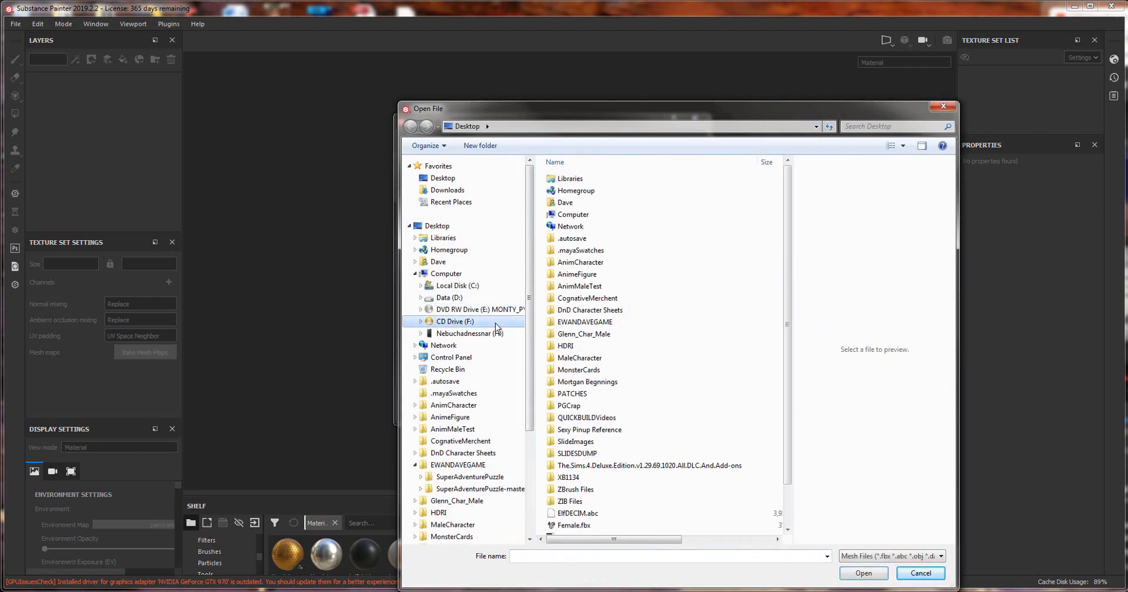
left_click(491, 334)
double_click(578, 203)
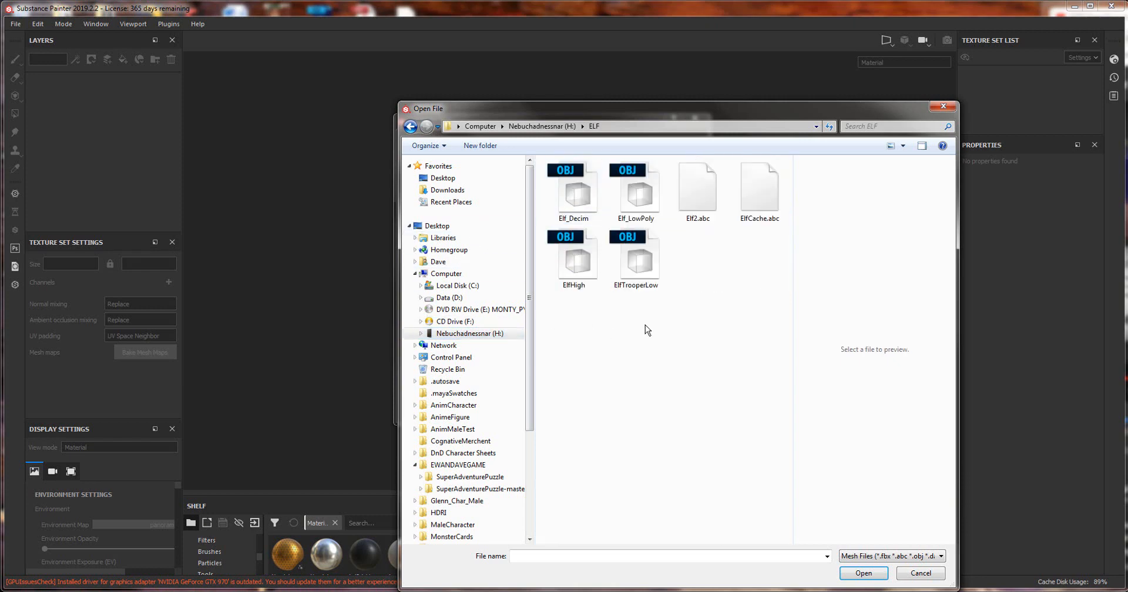
left_click(636, 257)
double_click(636, 256)
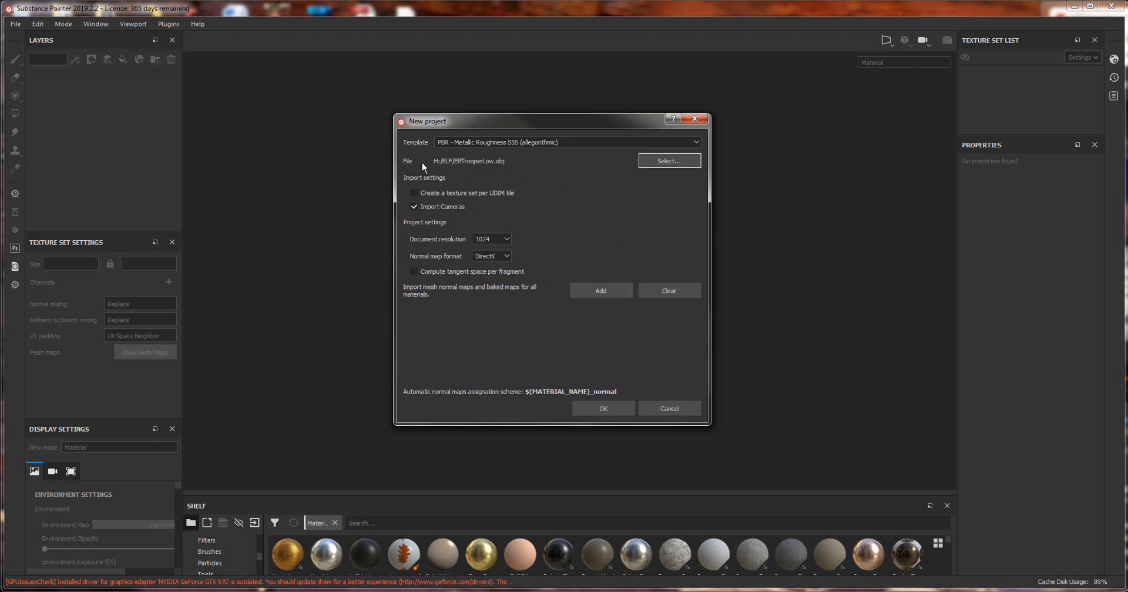
left_click(602, 408)
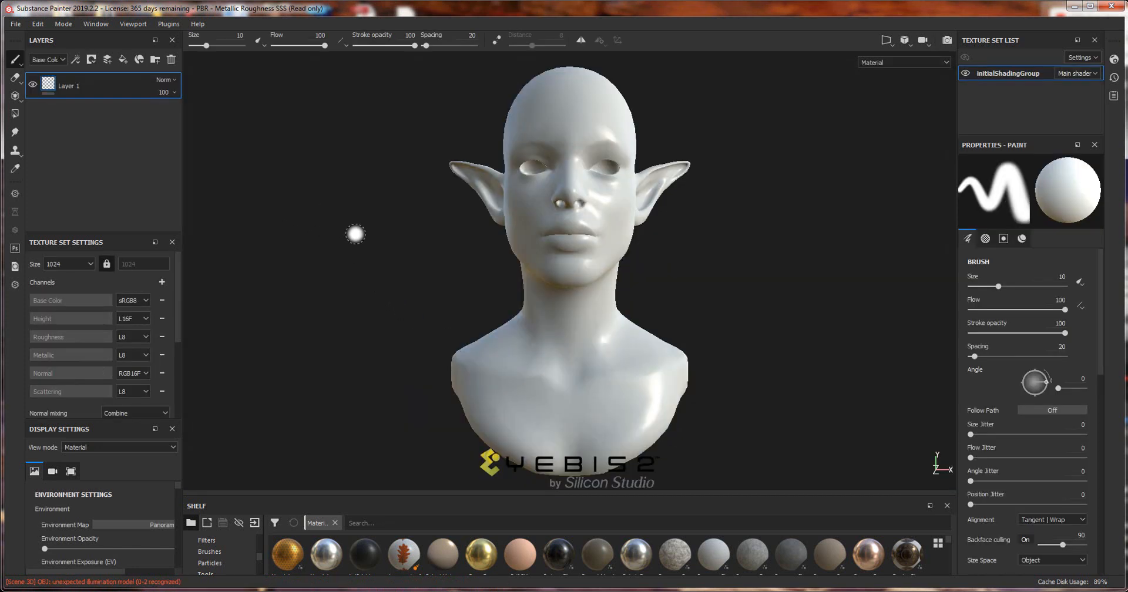
- Turn on symmetry for painting across the bust and open the mirror symmetry settings
left_click_drag(411, 234, 327, 222, "alt")
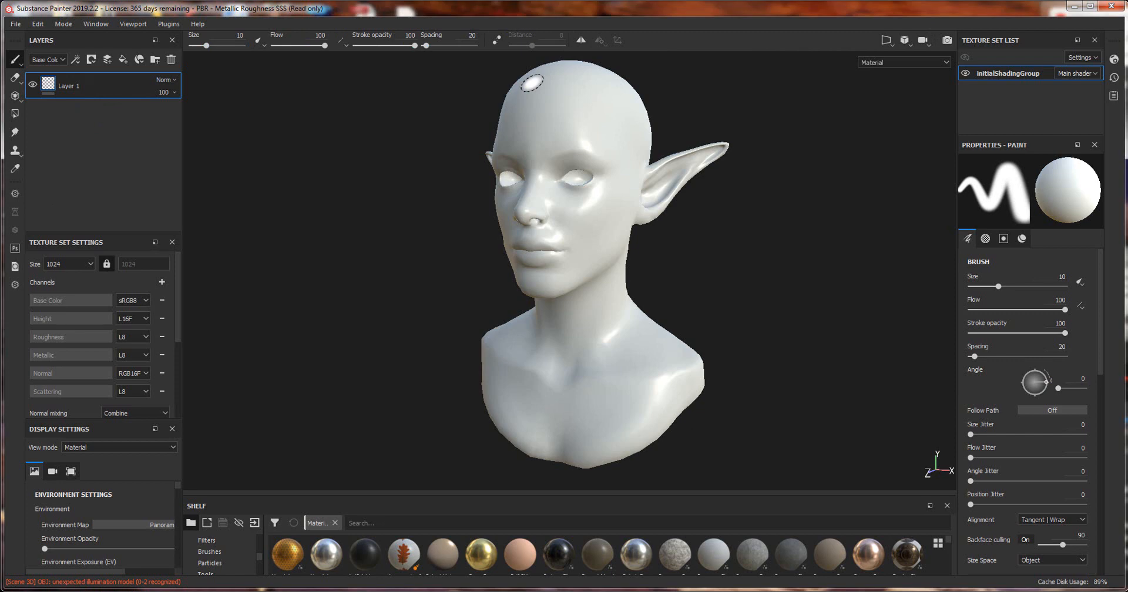
left_click(585, 39)
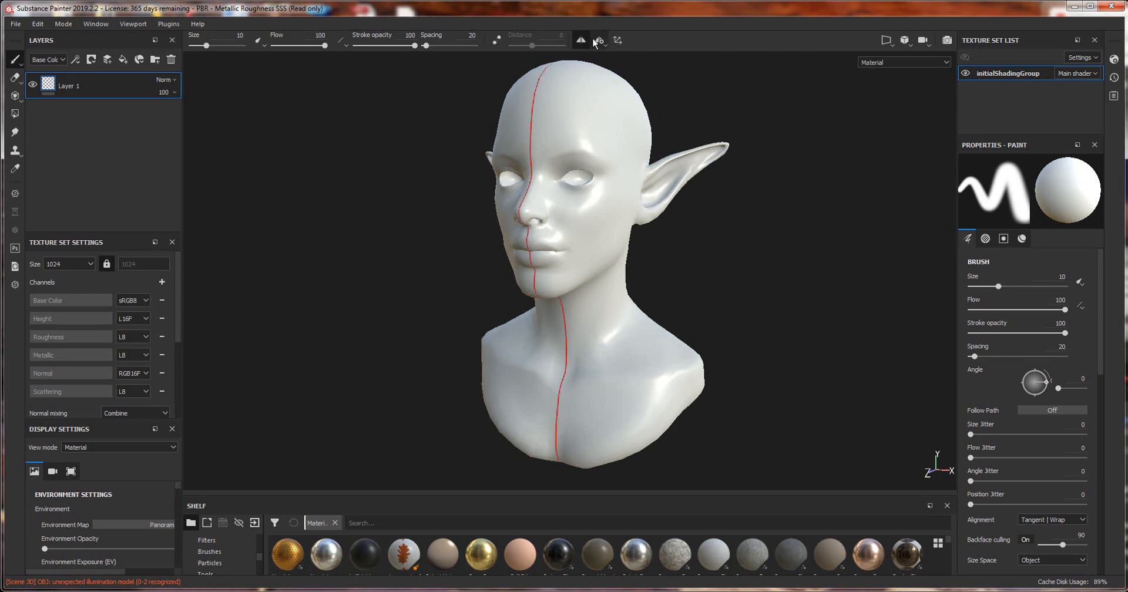
left_click(593, 38)
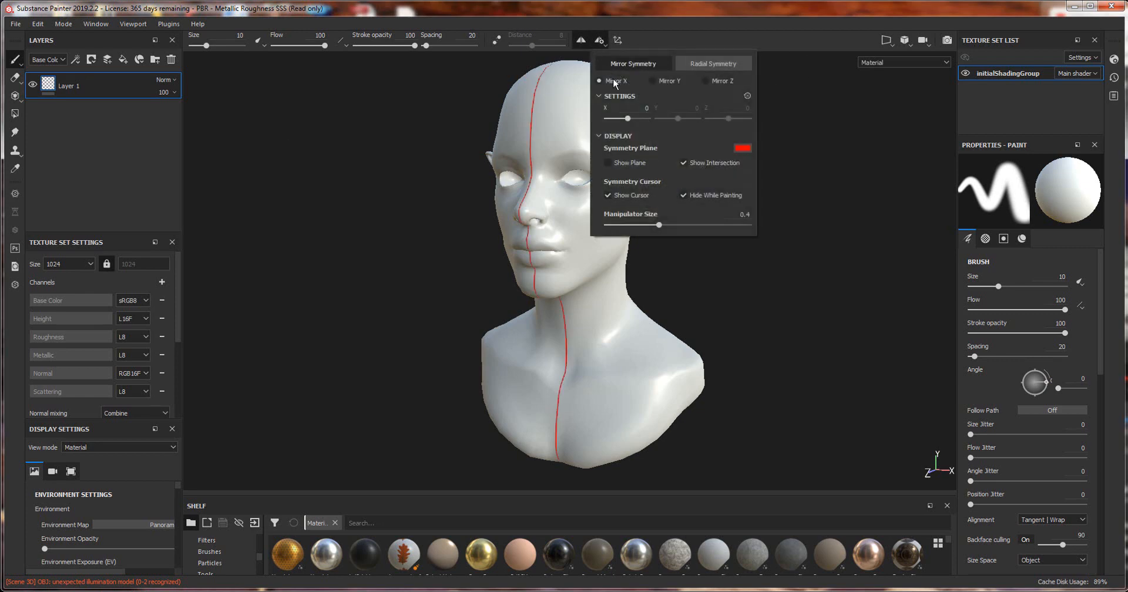
- Switch to a split view with the 3D bust beside its 2D UV layout
left_click(886, 40)
left_click(896, 57)
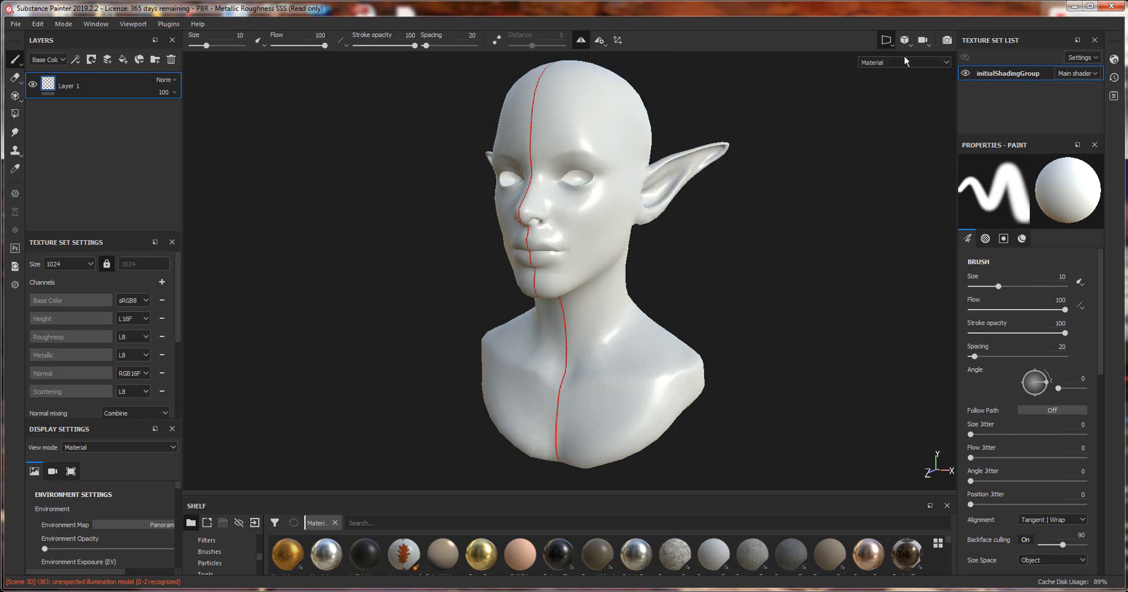
right_click_drag(638, 96, 738, 209, "alt")
middle_click_drag(738, 209, 549, 385, "alt")
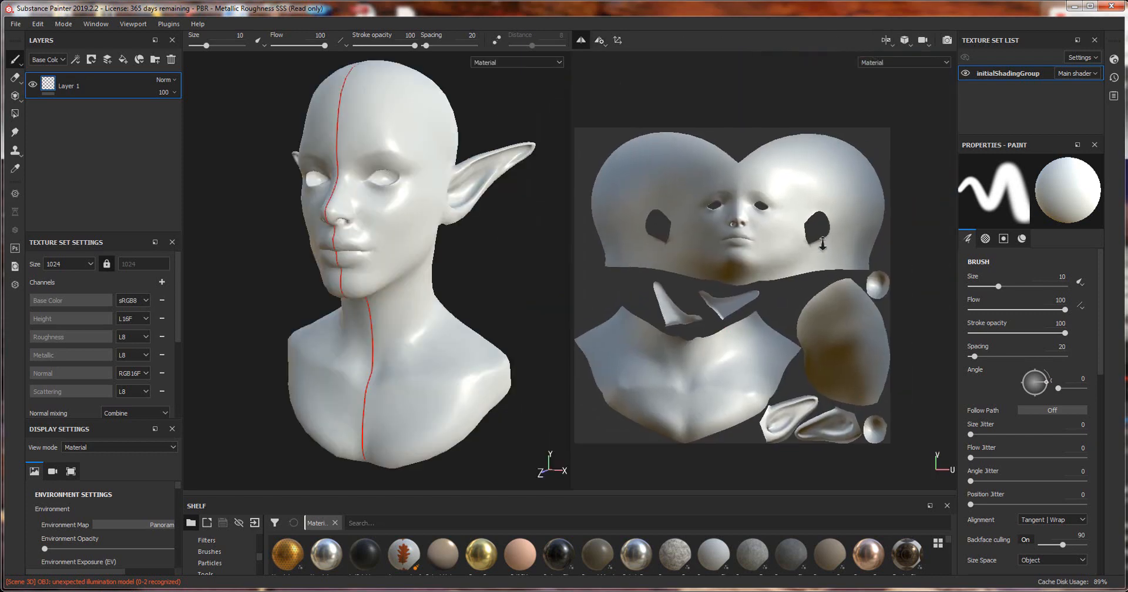
right_click_drag(652, 294, 726, 221, "alt")
middle_click_drag(727, 222, 753, 190, "alt")
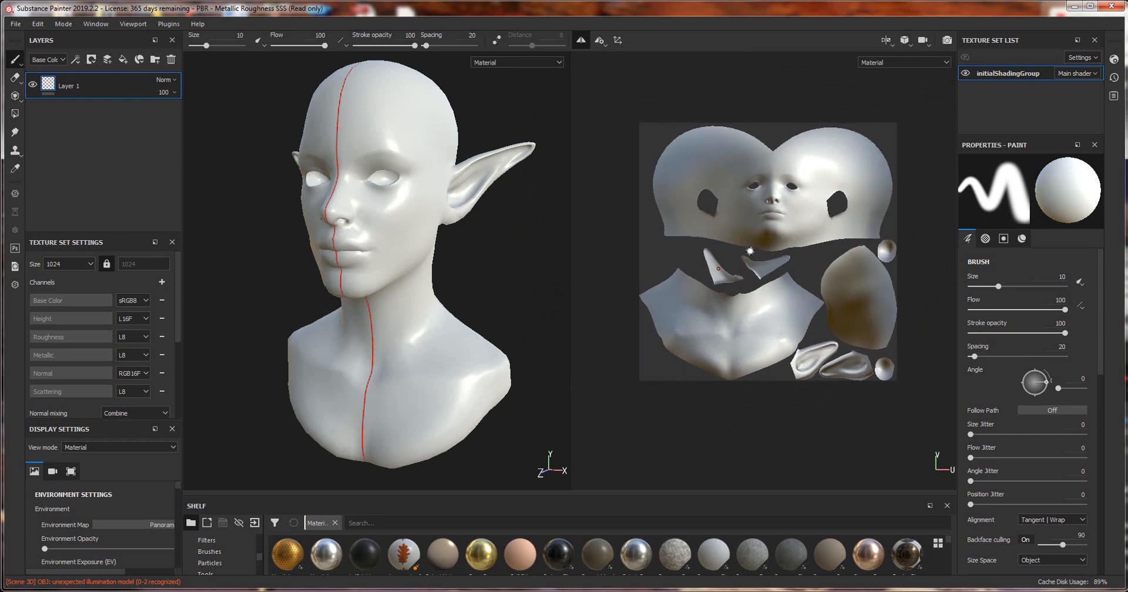
middle_click_drag(400, 203, 367, 217, "alt")
left_click_drag(368, 217, 433, 223, "alt")
middle_click_drag(434, 223, 434, 224, "alt")
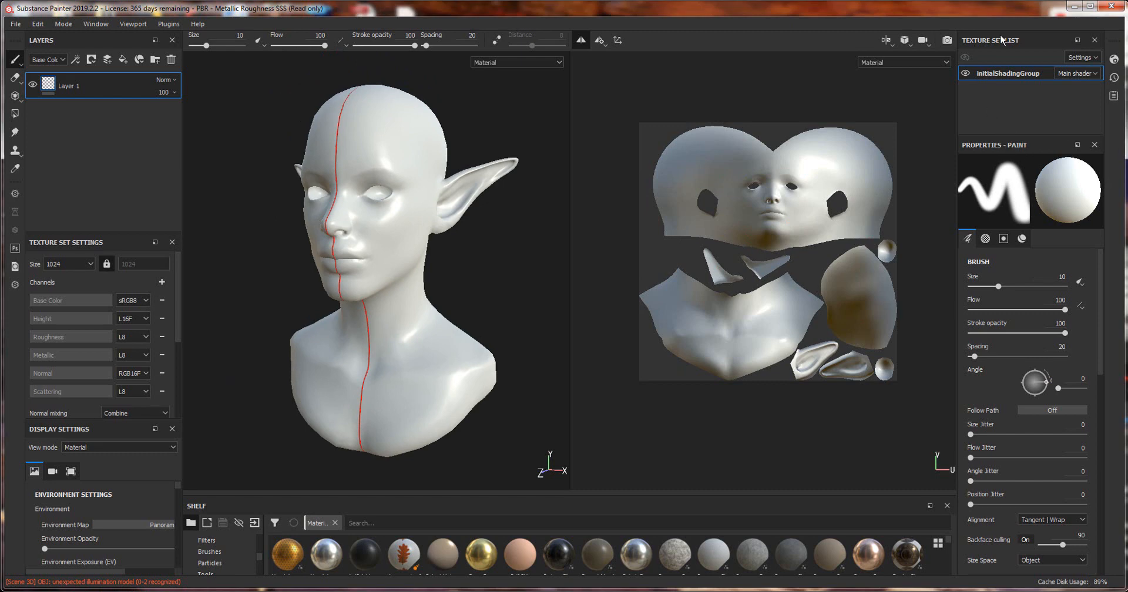
- Close the Texture Set List and dock the Layers panel above the paint properties, enlarging it downward
left_click(1096, 41)
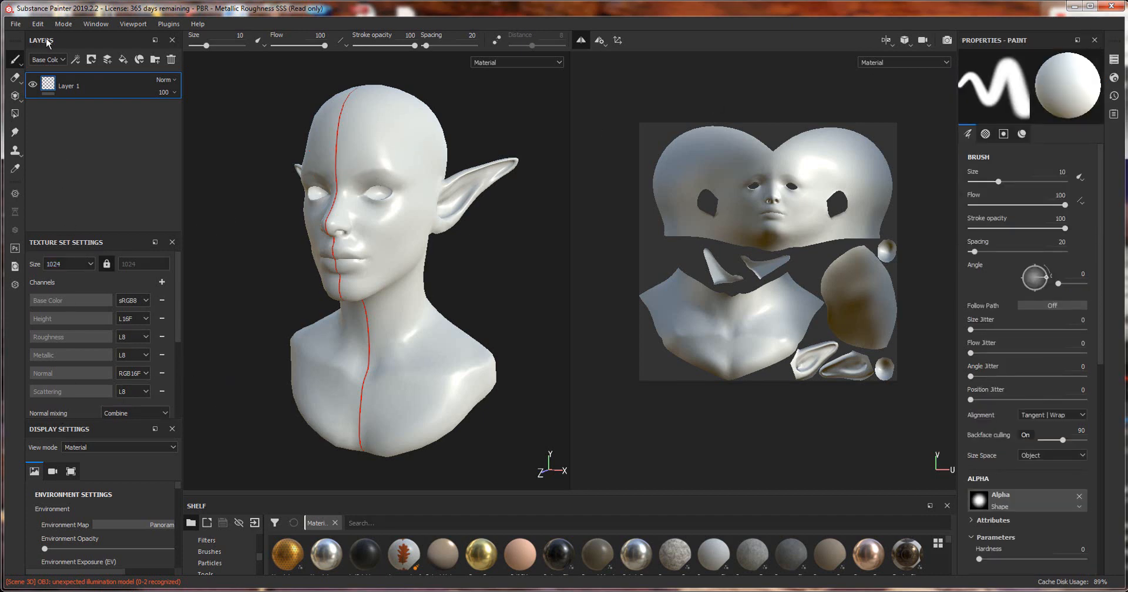
mouse_move(47, 42)
left_mouse_down()
mouse_move(367, 116)
mouse_move(1008, 50)
left_mouse_up()
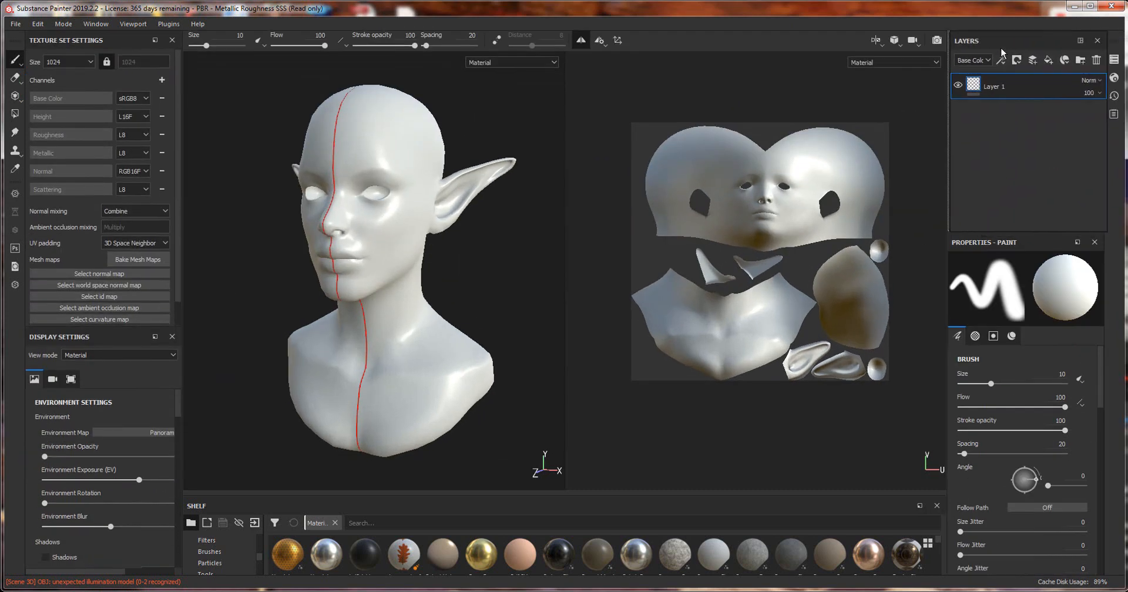
mouse_move(990, 233)
left_mouse_down()
mouse_move(1012, 350)
mouse_move(1011, 336)
left_mouse_up()
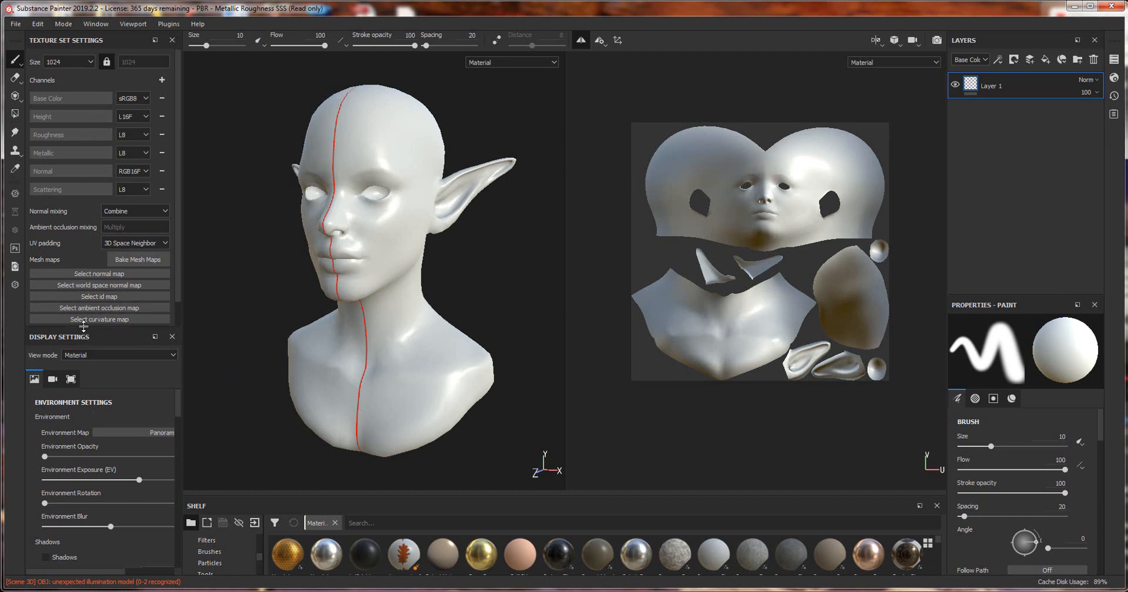
- Enlarge the Display Settings, show the mesh wireframe to examine the bust's topology, and hide the wireframe again
left_click_drag(84, 328, 77, 206)
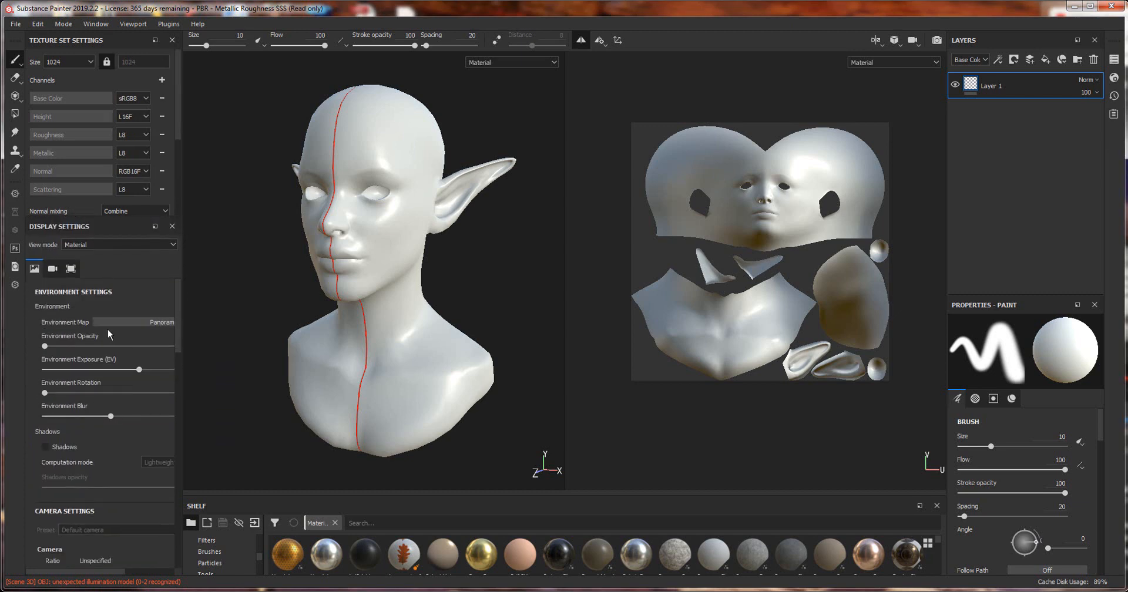
scroll(54, 475, "down", 10)
scroll(62, 508, "down", 5)
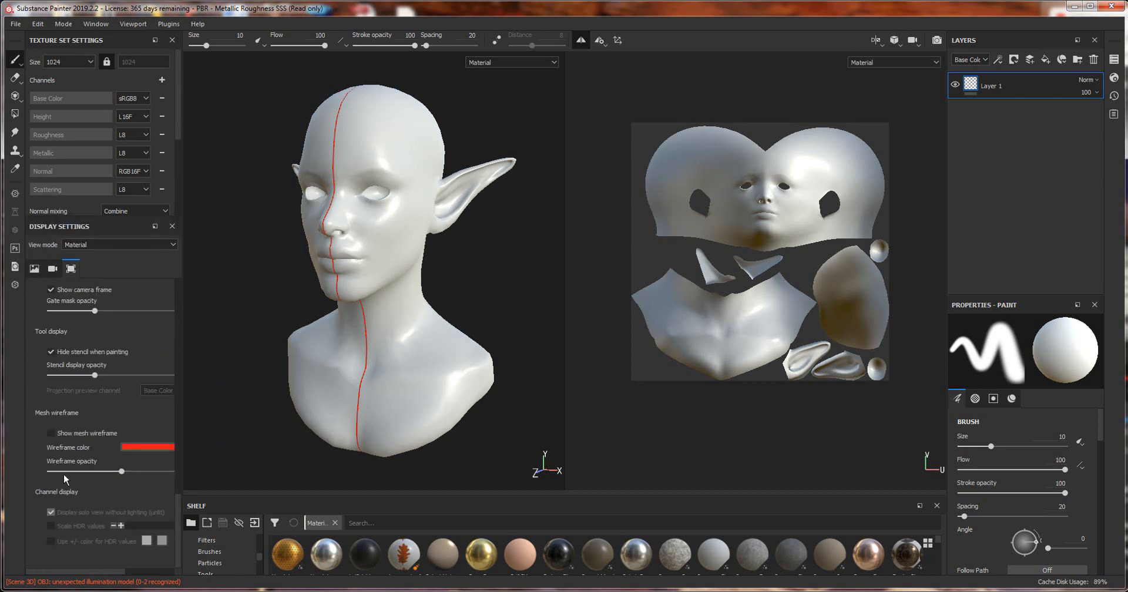
left_click(51, 433)
left_click_drag(440, 362, 461, 340, "alt")
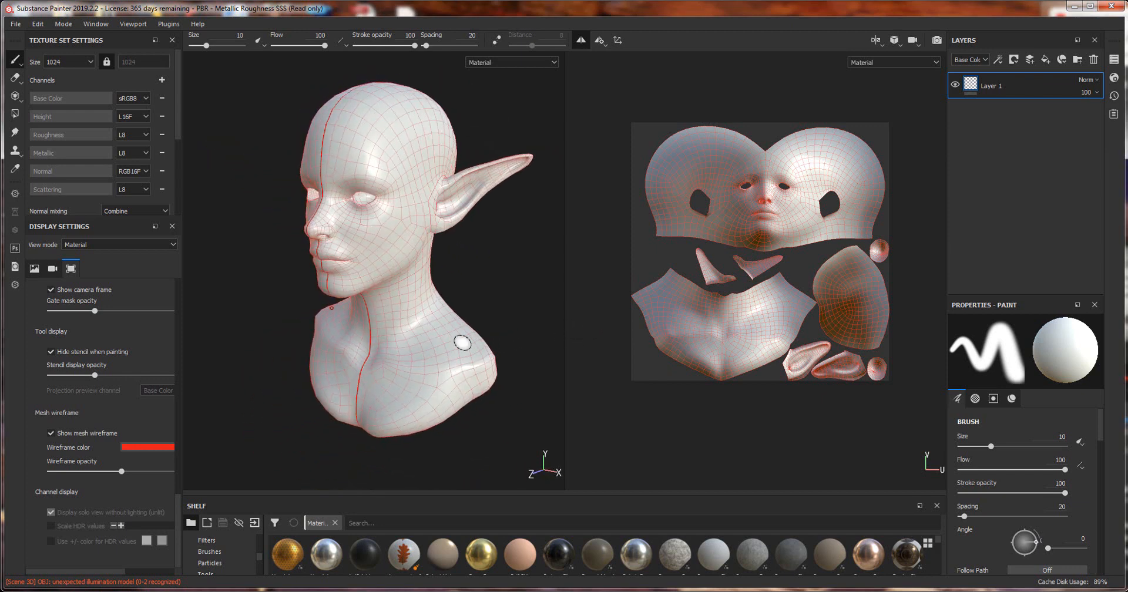
left_click(51, 433)
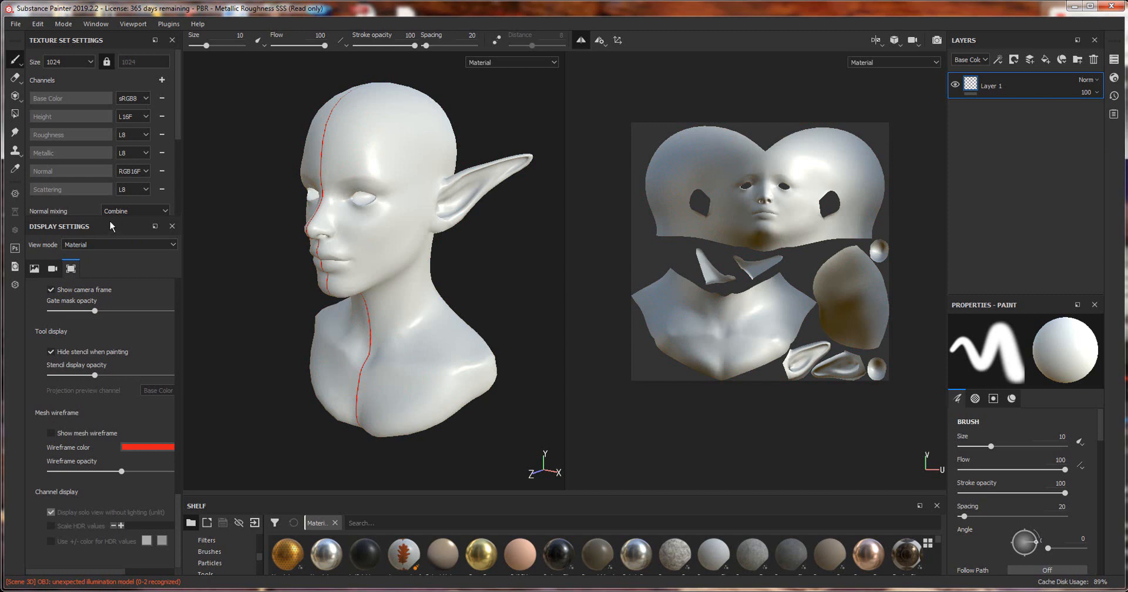
- Enlarge the Texture Set Settings and add an Emissive channel to the texture set
left_click_drag(111, 219, 87, 390)
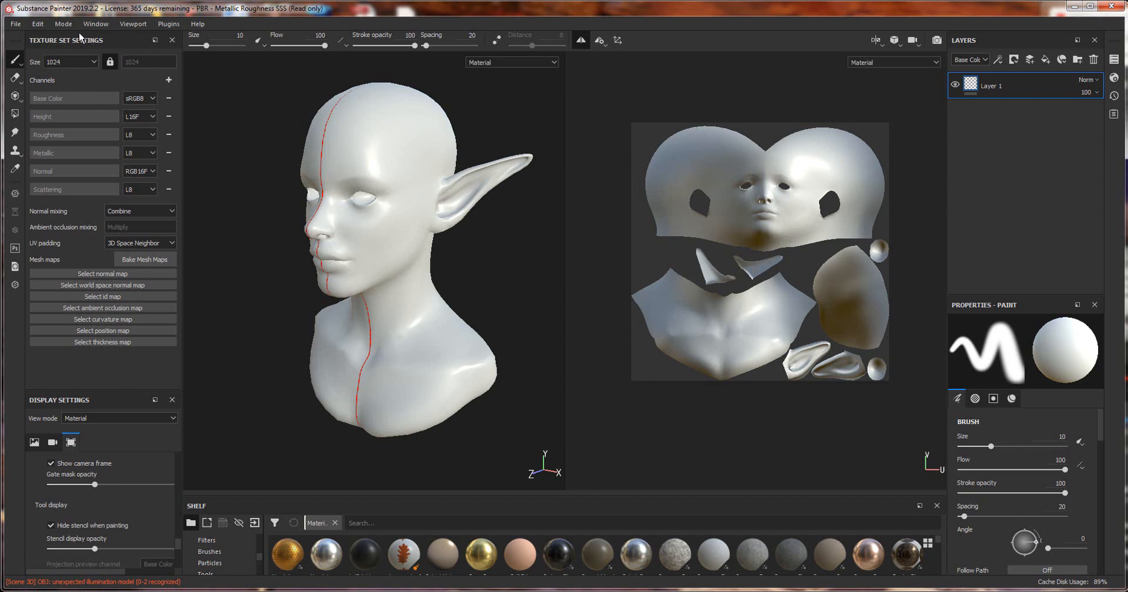
left_click(69, 61)
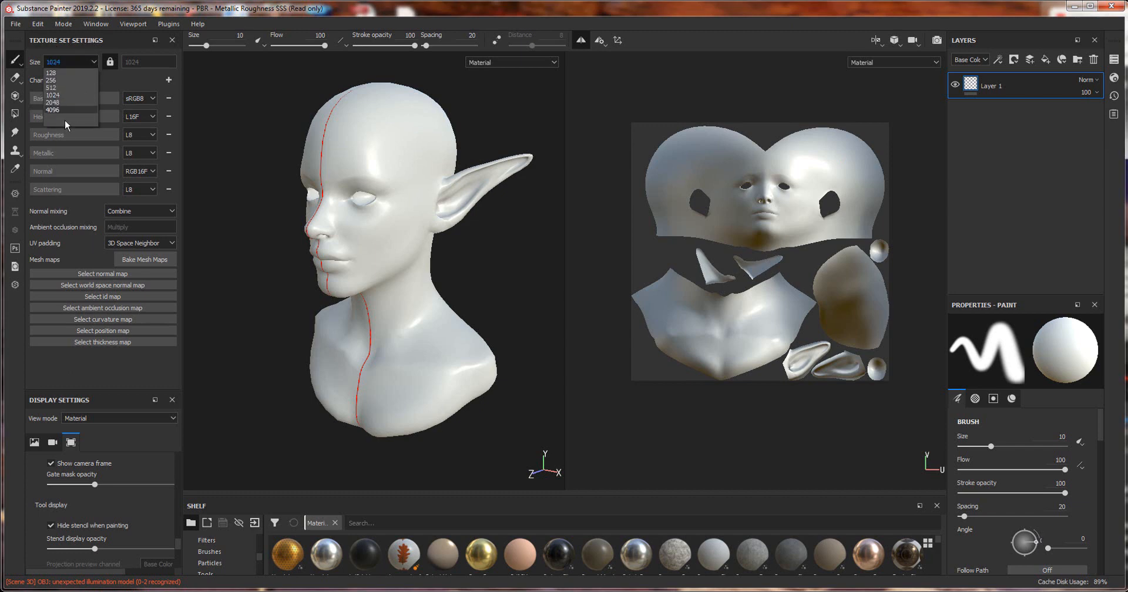
left_click(62, 61)
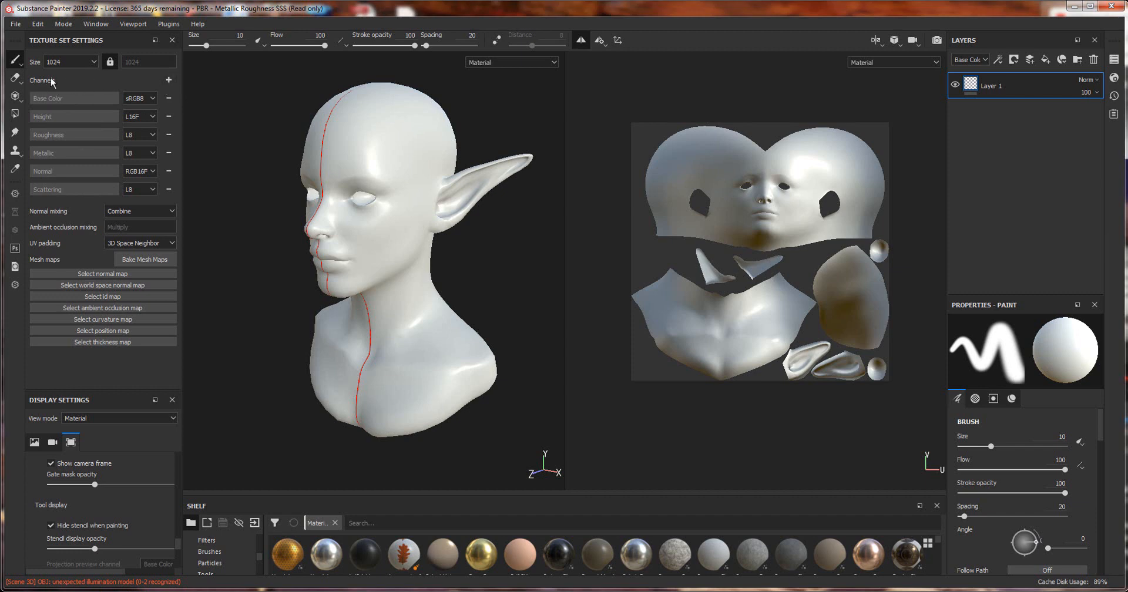
left_click(168, 80)
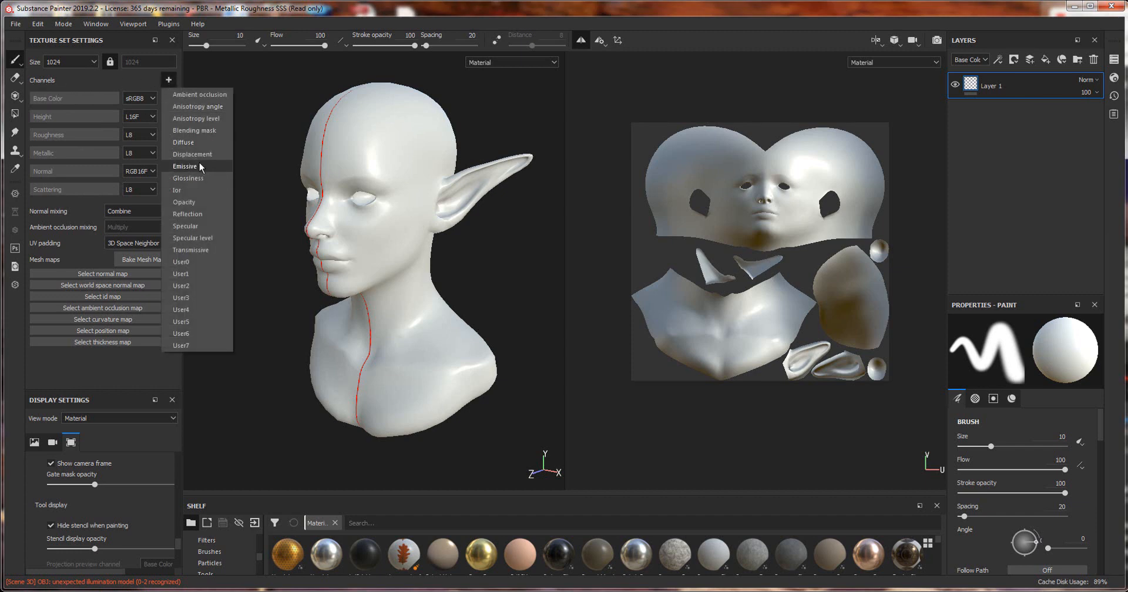
left_click(185, 166)
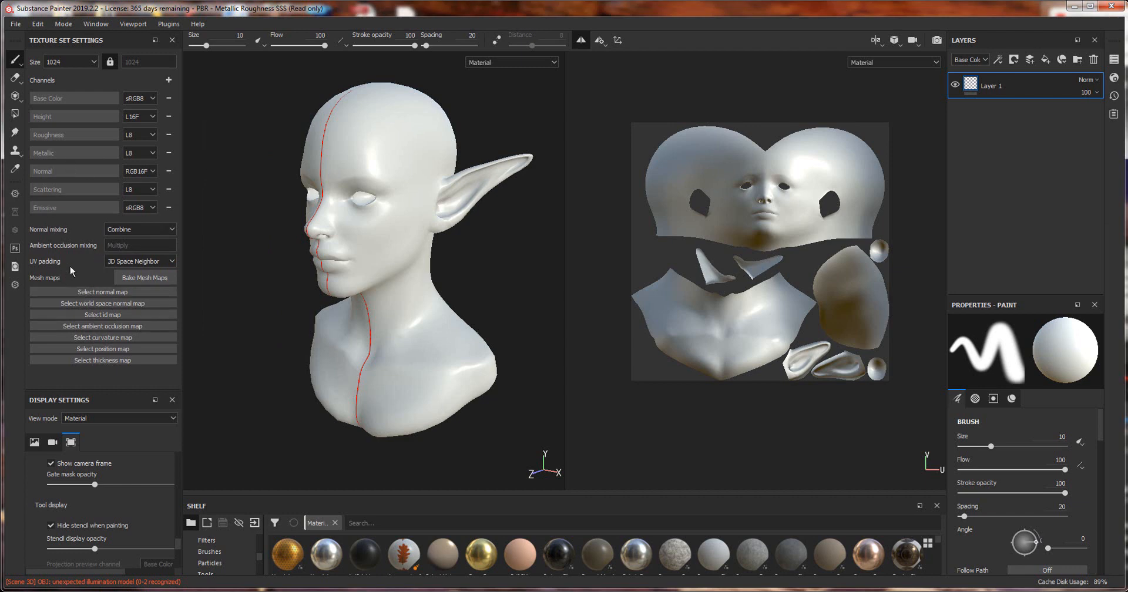
- Open the mesh map baking settings and set the output size to 4096
left_click(142, 276)
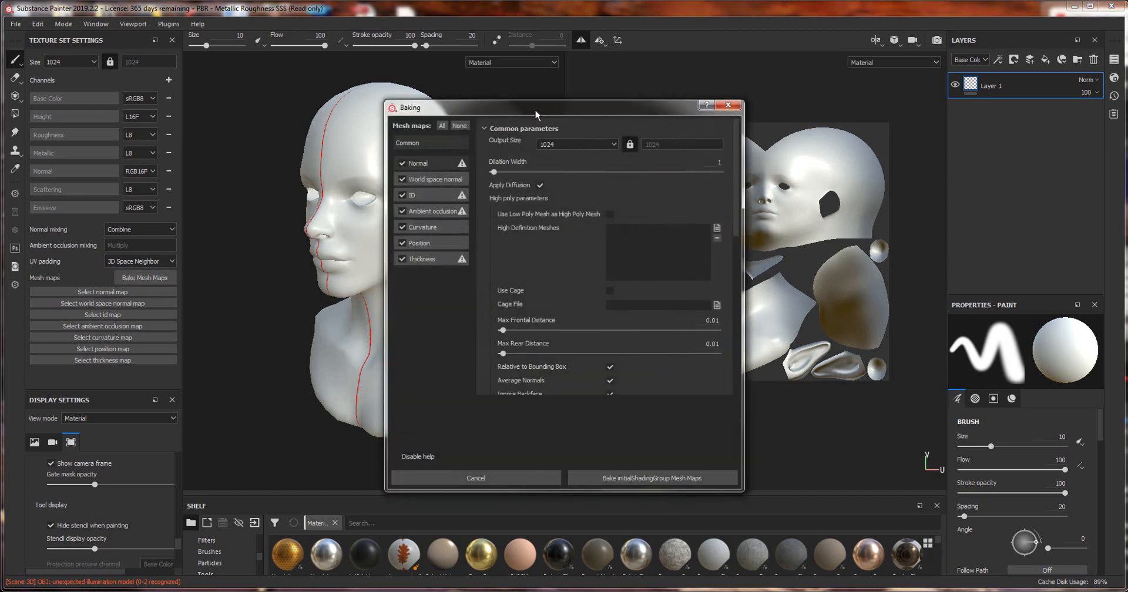
mouse_move(534, 108)
left_mouse_down()
mouse_move(582, 107)
mouse_move(541, 87)
mouse_move(435, 79)
mouse_move(530, 88)
left_mouse_up()
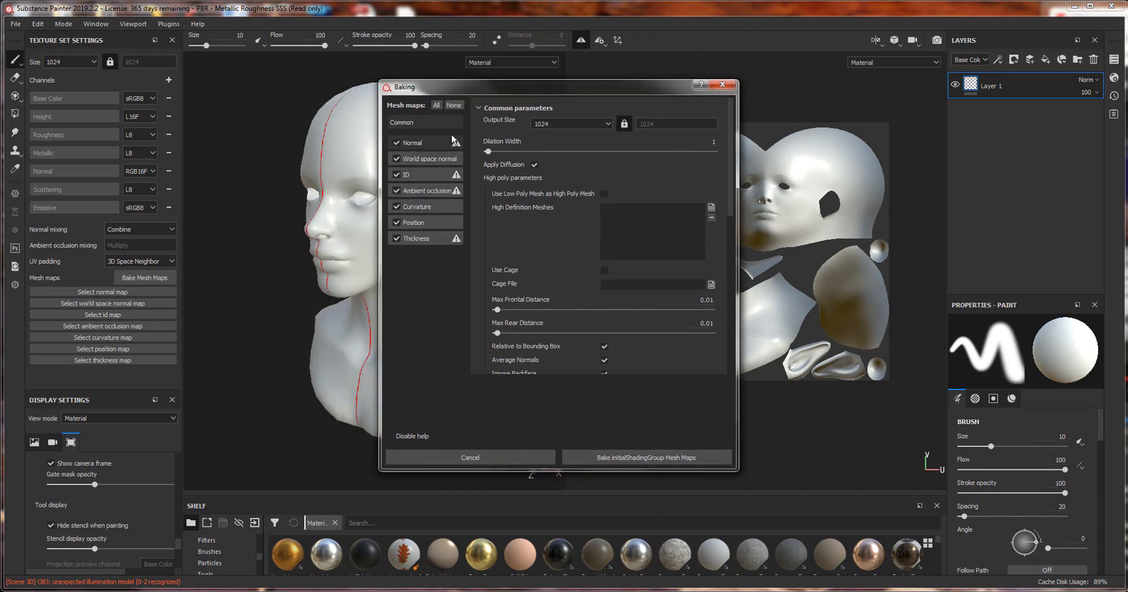
left_click(563, 123)
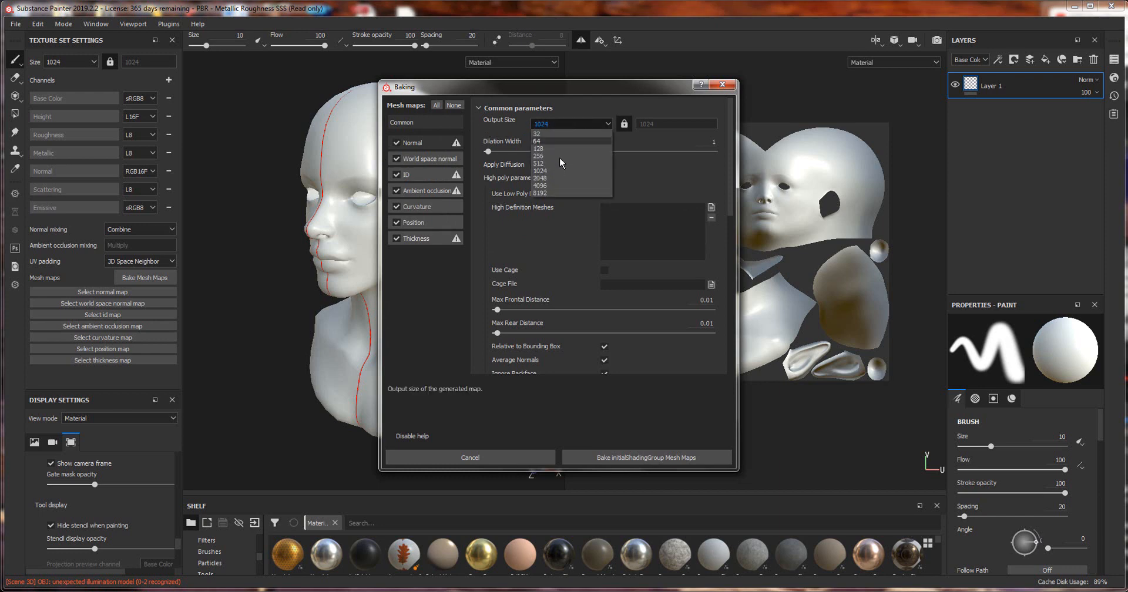
left_click(551, 184)
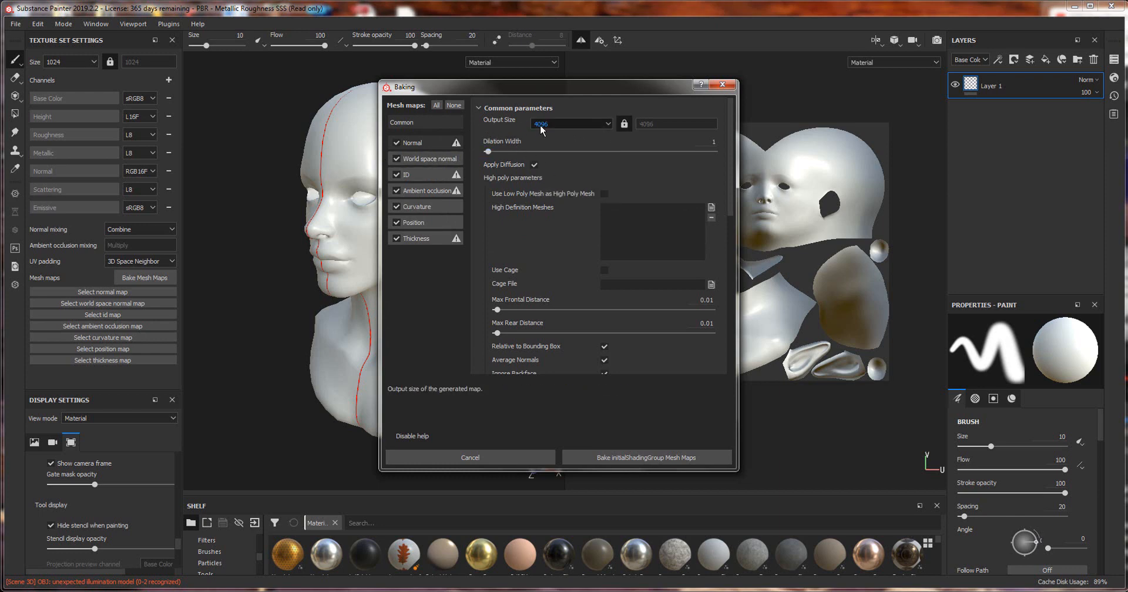
left_click(540, 124)
left_click(548, 185)
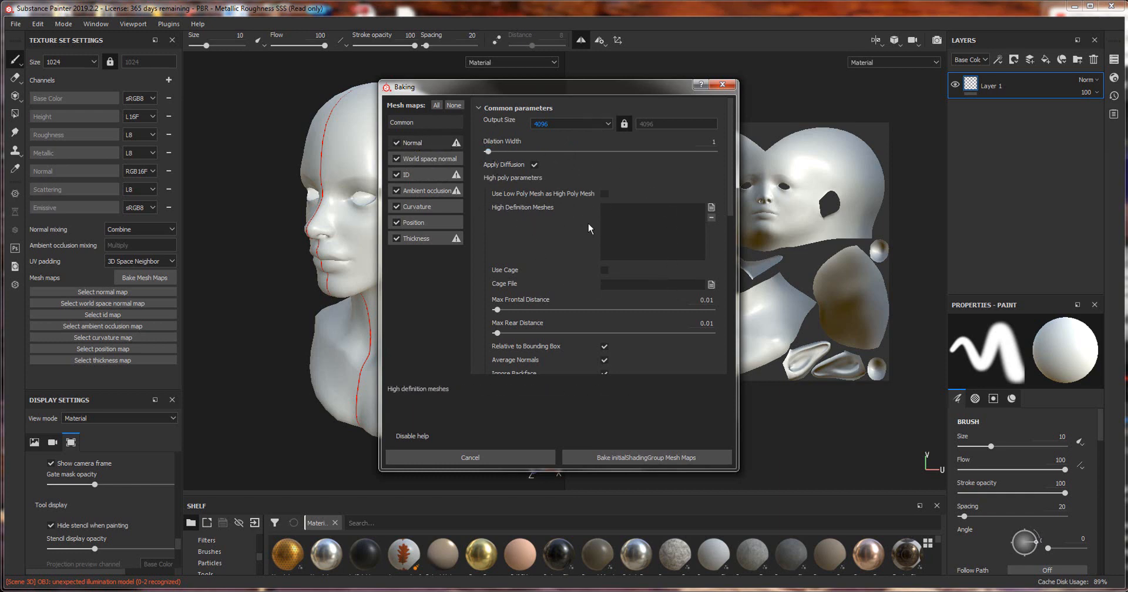
- Load the ElfHigh OBJ from the ELF folder as the high definition mesh for baking
left_click(711, 208)
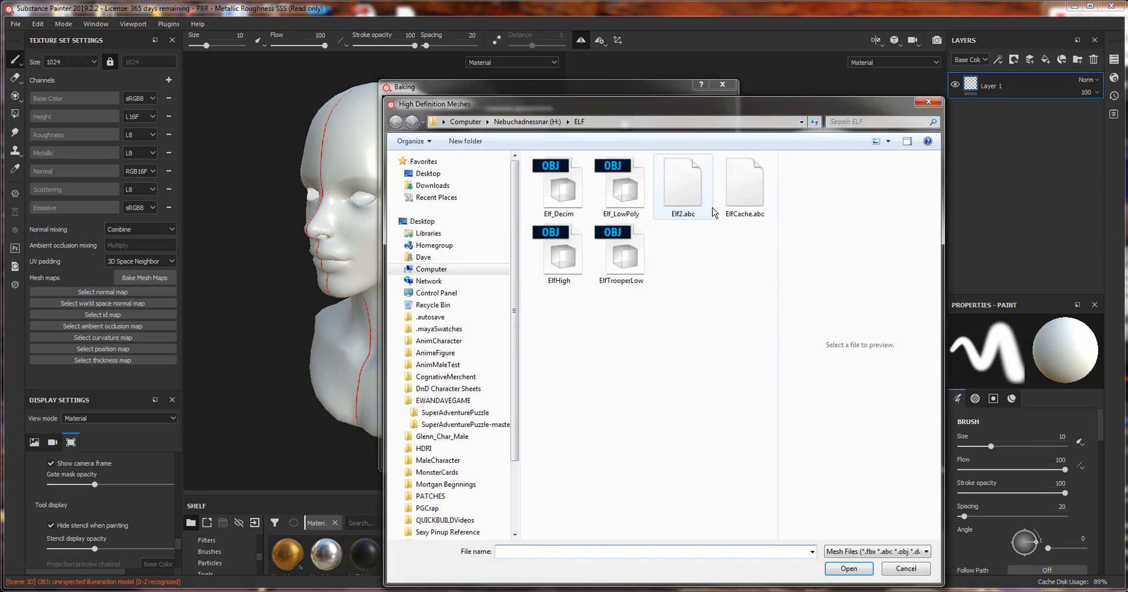
left_click_drag(678, 124, 911, 48)
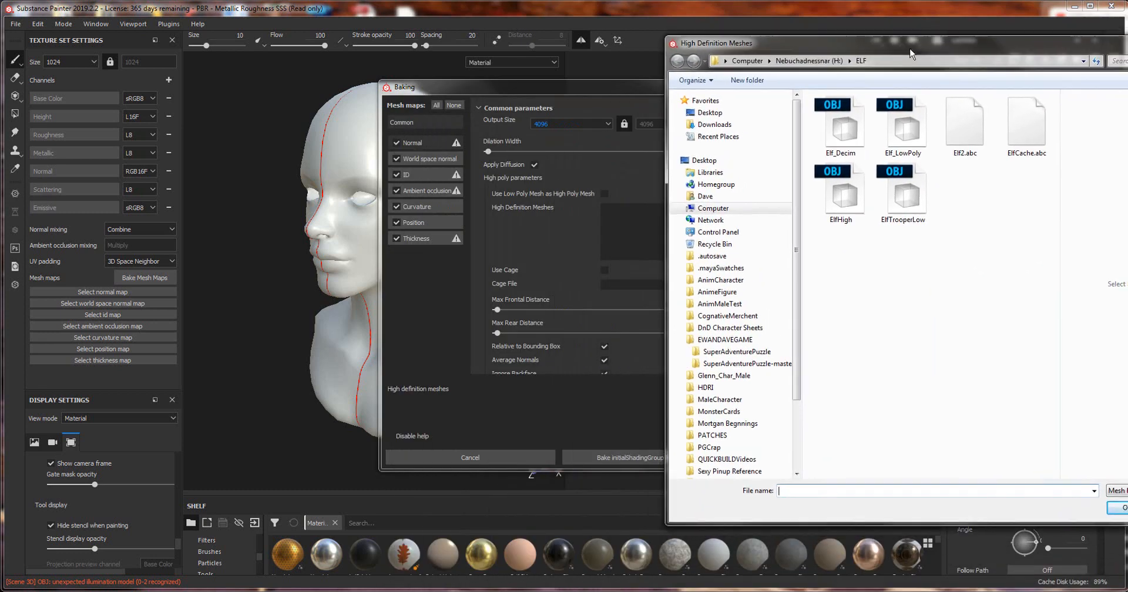
left_click(848, 202)
double_click(846, 197)
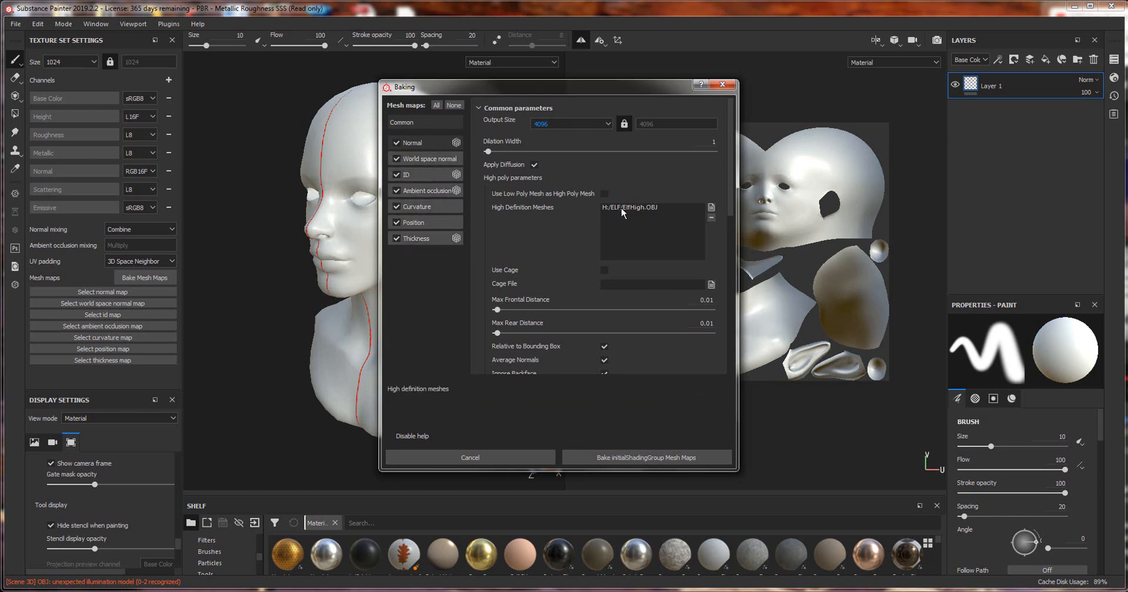
- Review the common baking parameters, bake all the bust's mesh maps, and dismiss the baking report when it finishes
scroll(545, 248, "down", 3)
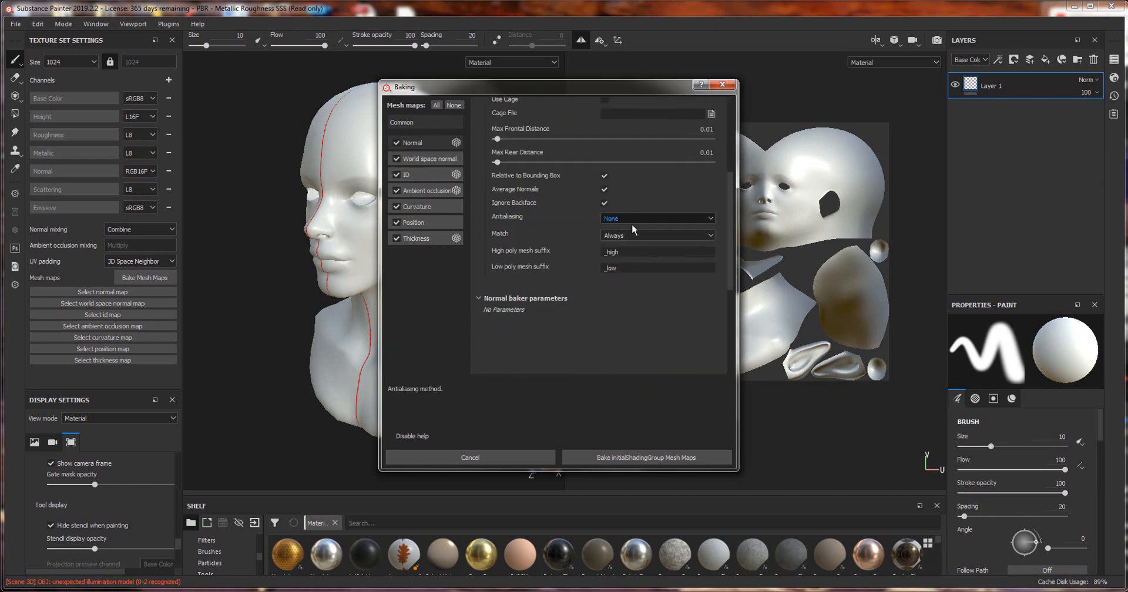
scroll(520, 283, "up", 3)
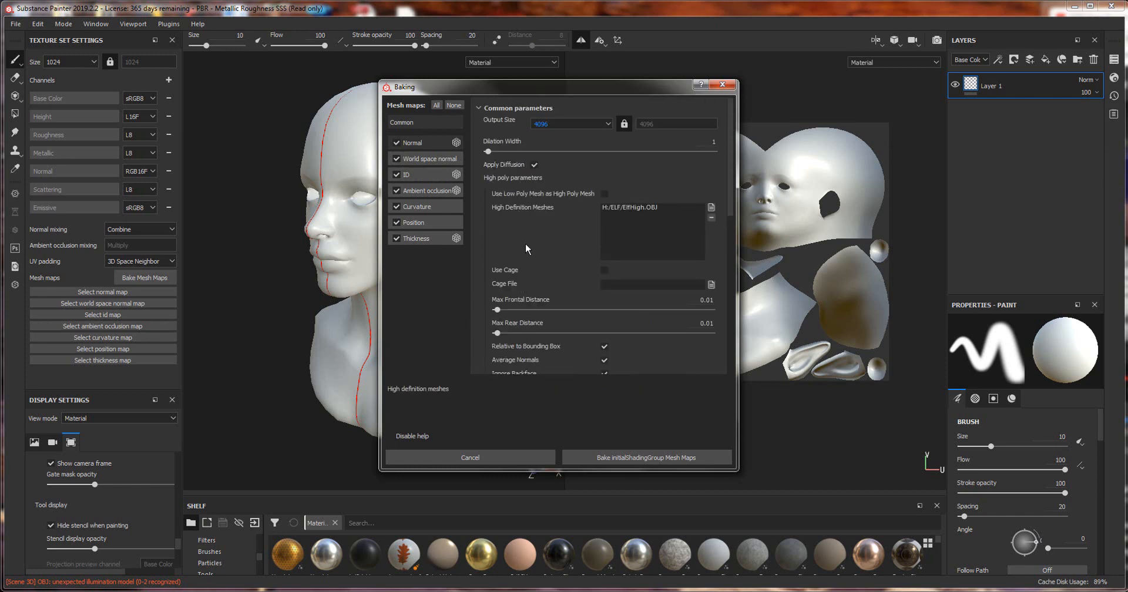
scroll(548, 260, "down", 3)
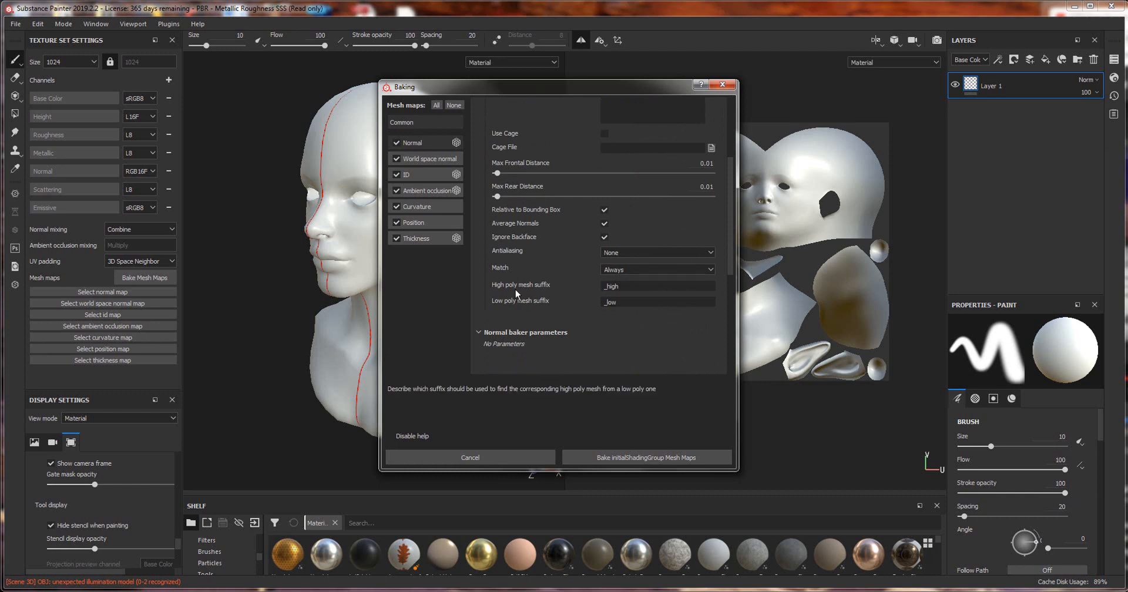
scroll(556, 243, "up", 5)
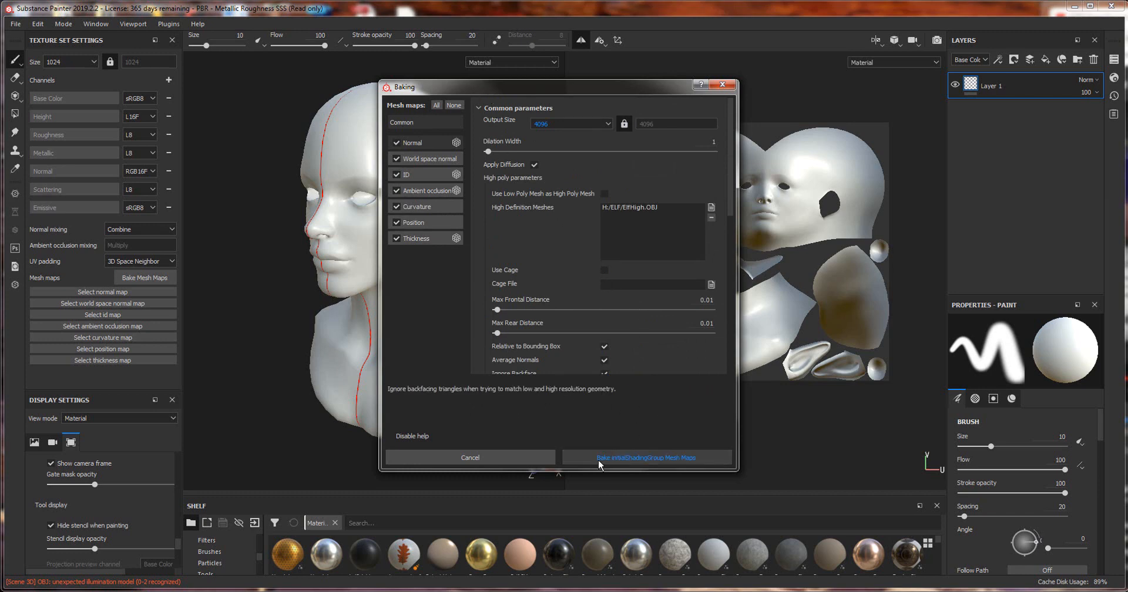
left_click(630, 458)
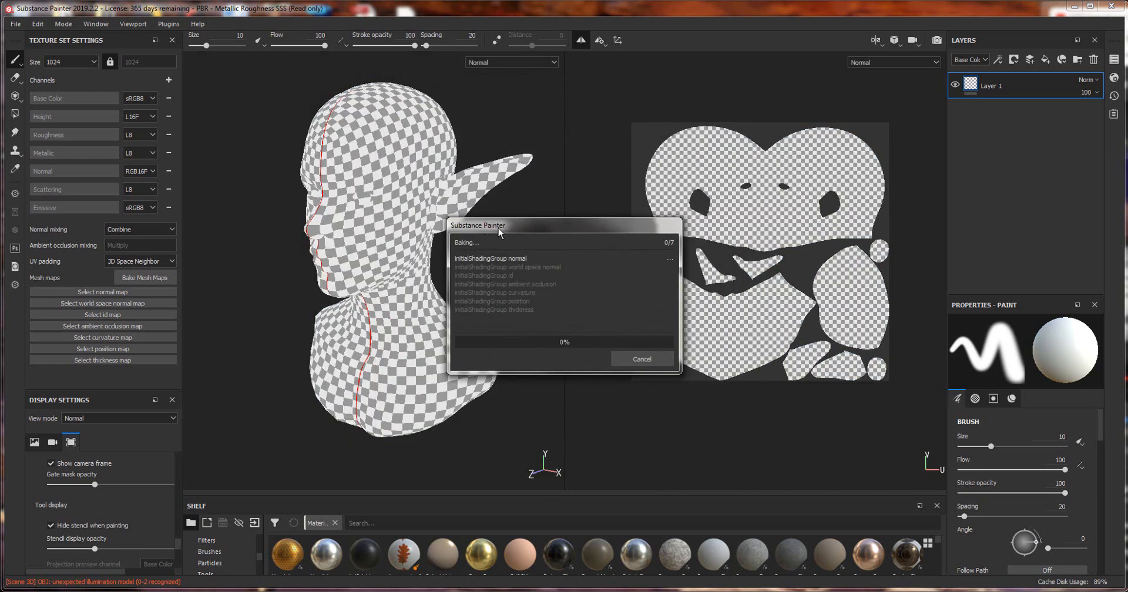
left_click_drag(505, 224, 511, 82)
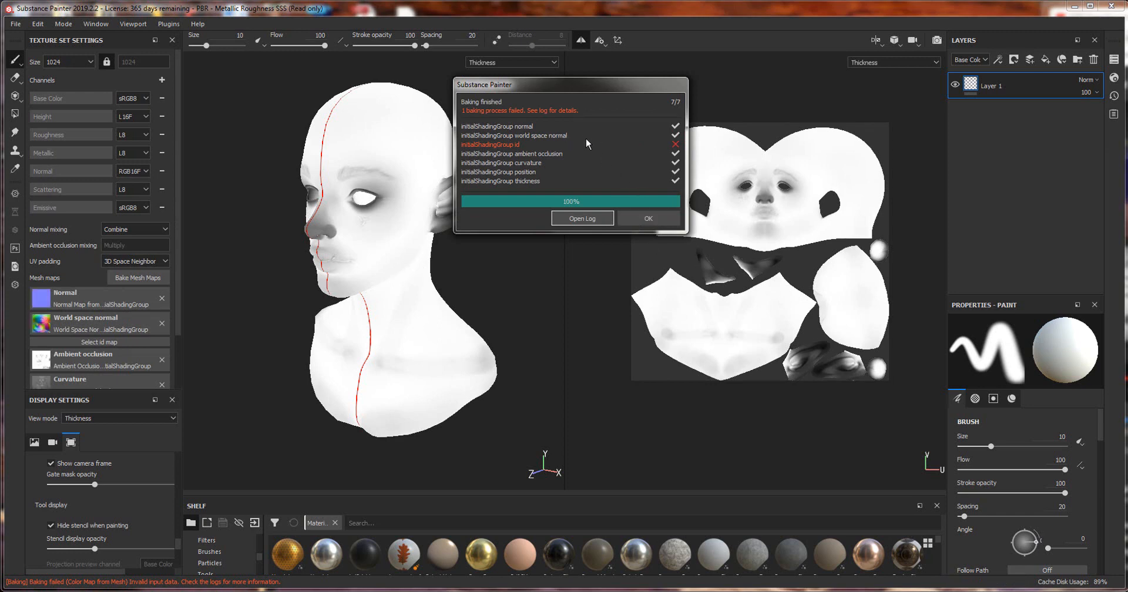
left_click(637, 220)
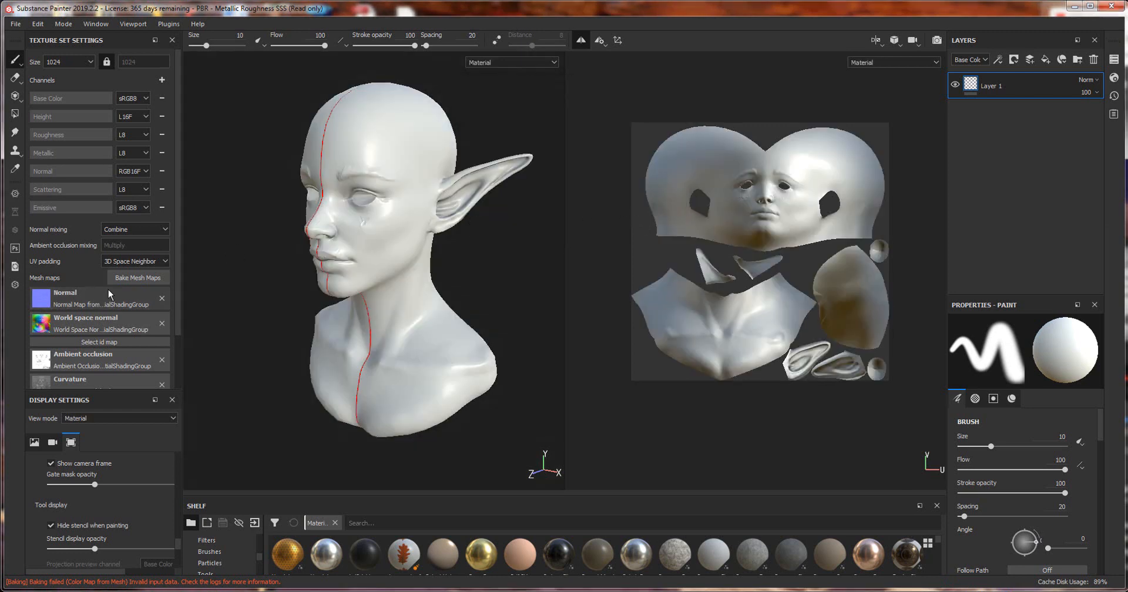
- Examine the list of baked mesh maps and inspect the baked detail on the bust's face, ears, back and chest
scroll(92, 350, "down", 2)
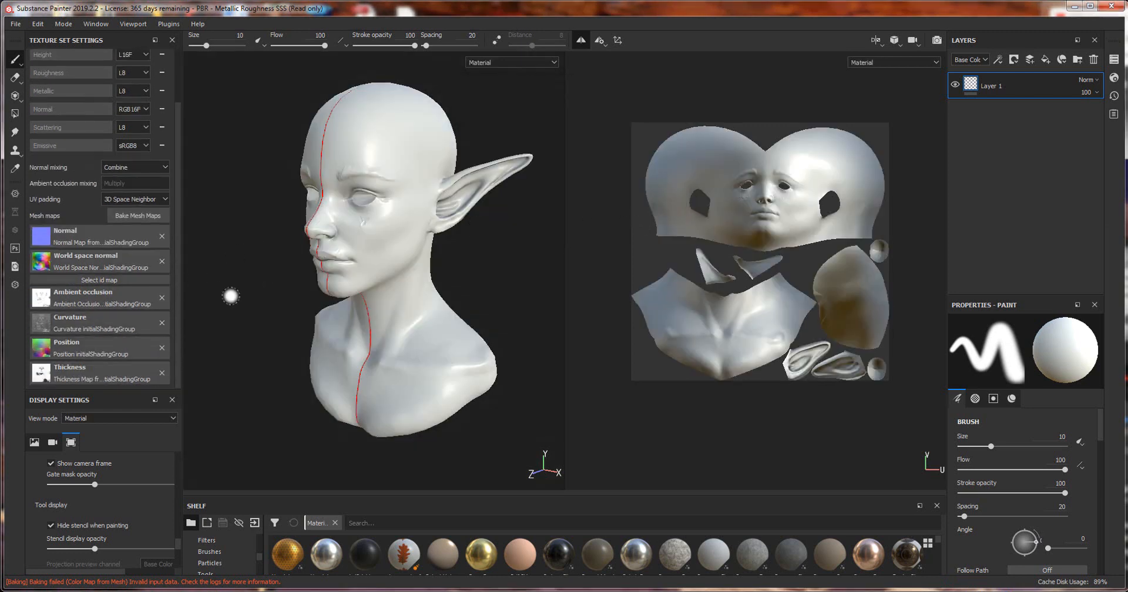
mouse_move(269, 328)
left_mouse_down("alt")
mouse_move(259, 330)
mouse_move(270, 297)
mouse_move(465, 315)
left_mouse_up("alt")
right_click_drag(464, 314, 579, 320, "alt")
middle_click_drag(471, 312, 366, 323, "alt")
left_click_drag(480, 302, 358, 299, "alt")
middle_click_drag(362, 282, 206, 285, "alt")
right_click_drag(406, 313, 306, 212, "alt")
left_click_drag(249, 268, 24, 273, "alt")
right_click_drag(229, 265, 117, 153, "alt")
left_click_drag(320, 296, 533, 270, "alt")
middle_click_drag(533, 270, 450, 288, "alt")
right_click_drag(511, 353, 609, 441, "alt")
right_click_drag(493, 391, 417, 323, "alt")
middle_click_drag(365, 277, 365, 154, "alt")
left_click_drag(393, 264, 376, 294, "alt")
middle_click_drag(375, 297, 378, 274, "alt")
left_click_drag(378, 274, 348, 294, "alt")
middle_click_drag(348, 295, 377, 332, "alt")
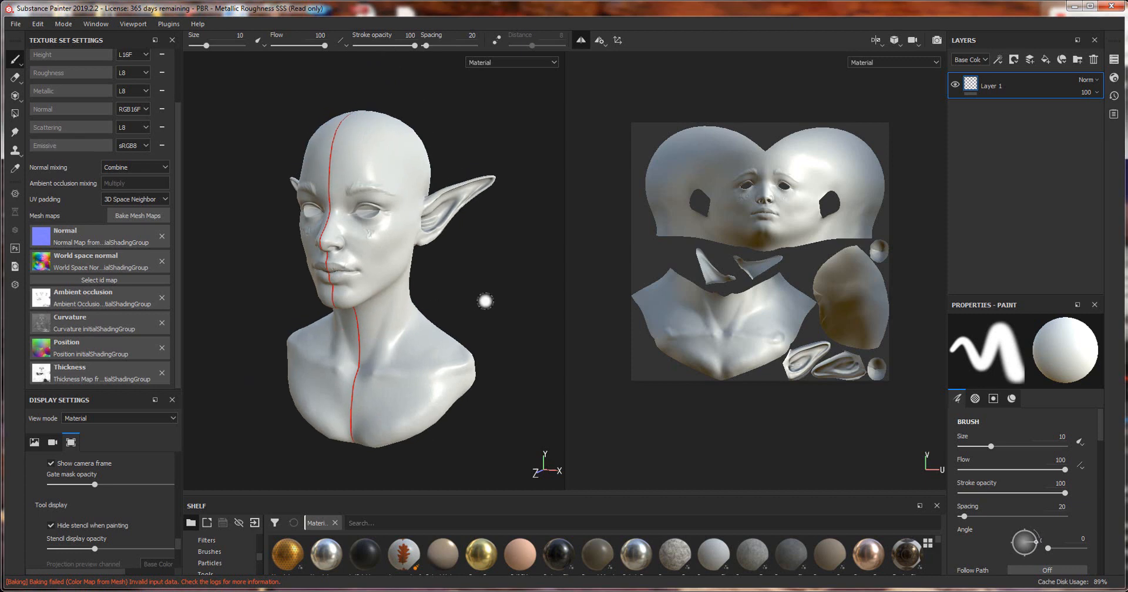
- Reopen the mesh map baking settings to check the high poly parameters, and close them without baking
left_click(121, 216)
scroll(539, 356, "down", 1)
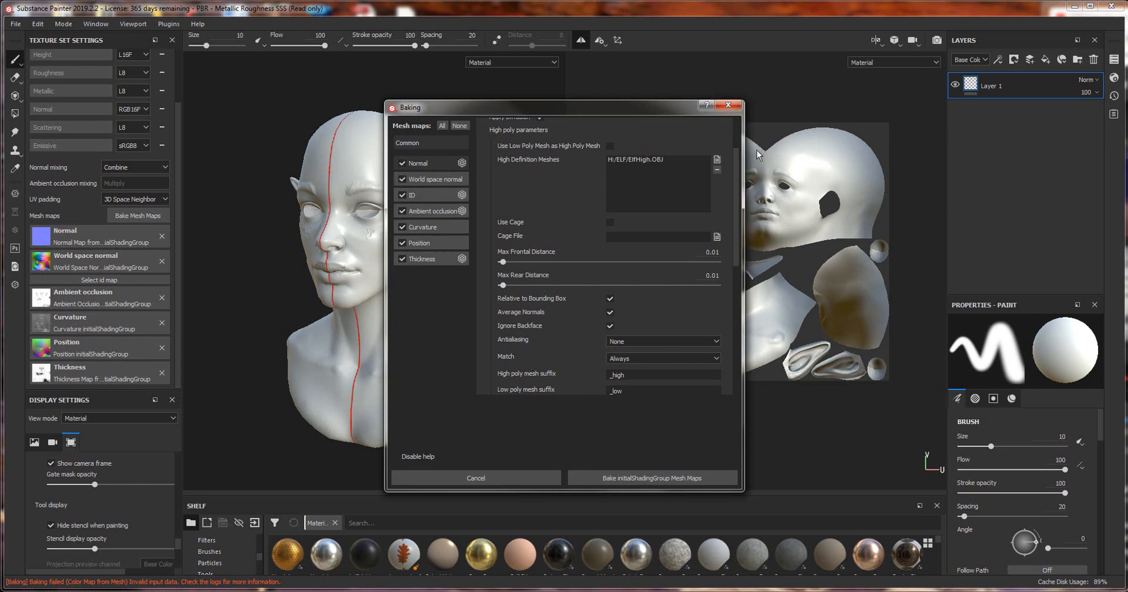
left_click(737, 110)
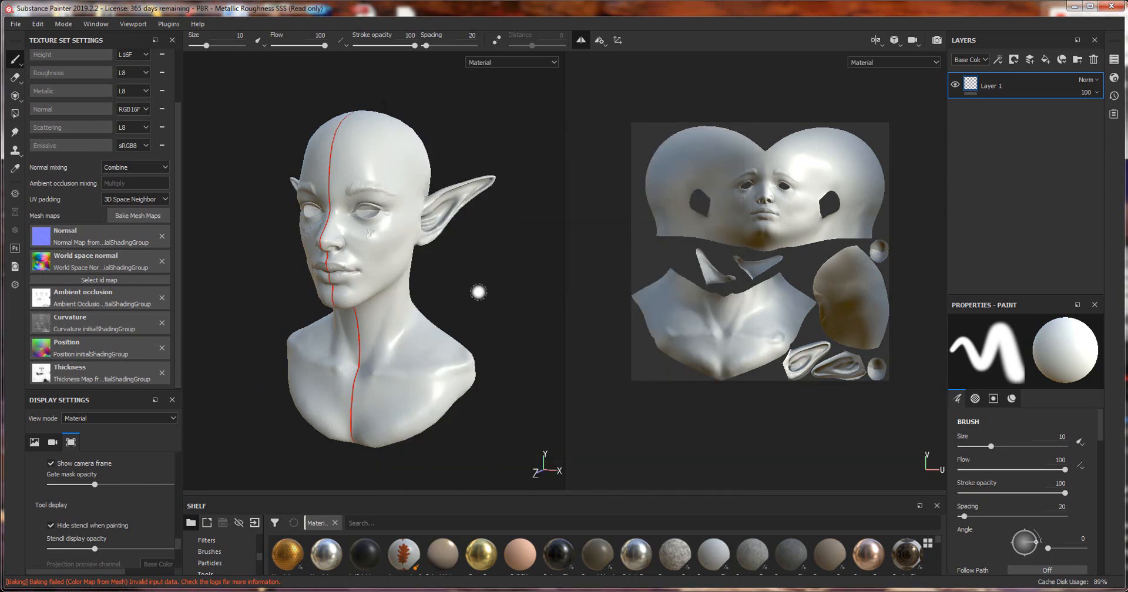
- Rotate the environment lighting around the bust and check the baked surface detail under the new light direction
middle_click_drag(542, 286, 519, 254, "alt")
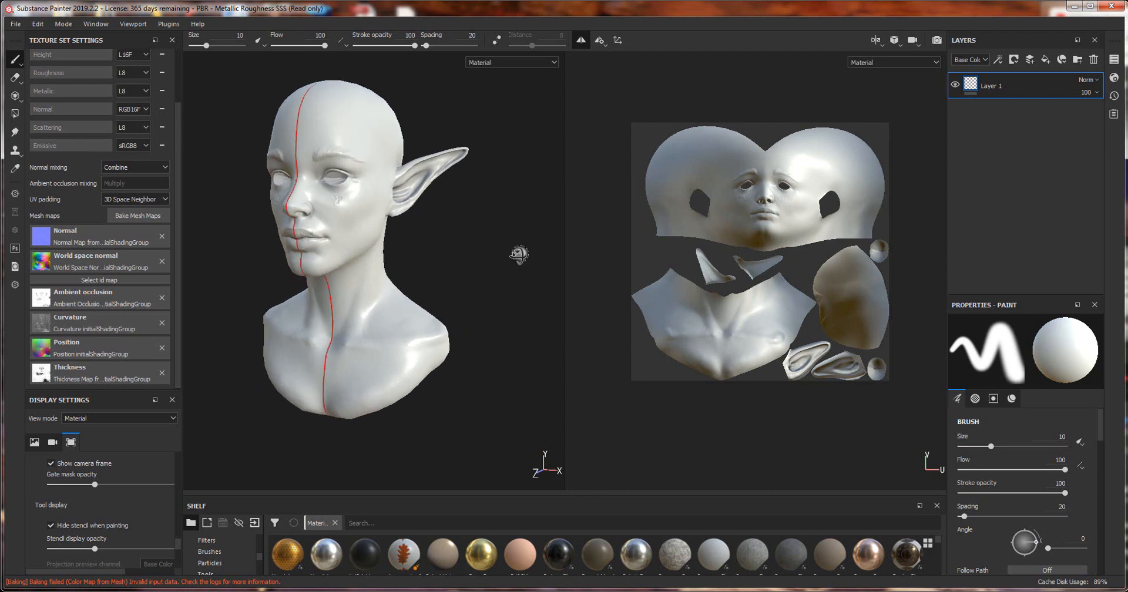
left_click_drag(519, 255, 429, 261, "alt")
middle_click_drag(427, 262, 408, 289, "alt")
mouse_move(457, 282)
left_mouse_down("alt")
mouse_move(561, 270)
mouse_move(458, 272)
left_mouse_up("alt")
right_click_drag(459, 272, 548, 266, "shift")
mouse_move(435, 292)
left_mouse_down("alt")
mouse_move(511, 282)
mouse_move(229, 297)
mouse_move(262, 305)
mouse_move(461, 285)
mouse_move(506, 294)
mouse_move(412, 294)
mouse_move(469, 276)
mouse_move(456, 290)
left_mouse_up("alt")
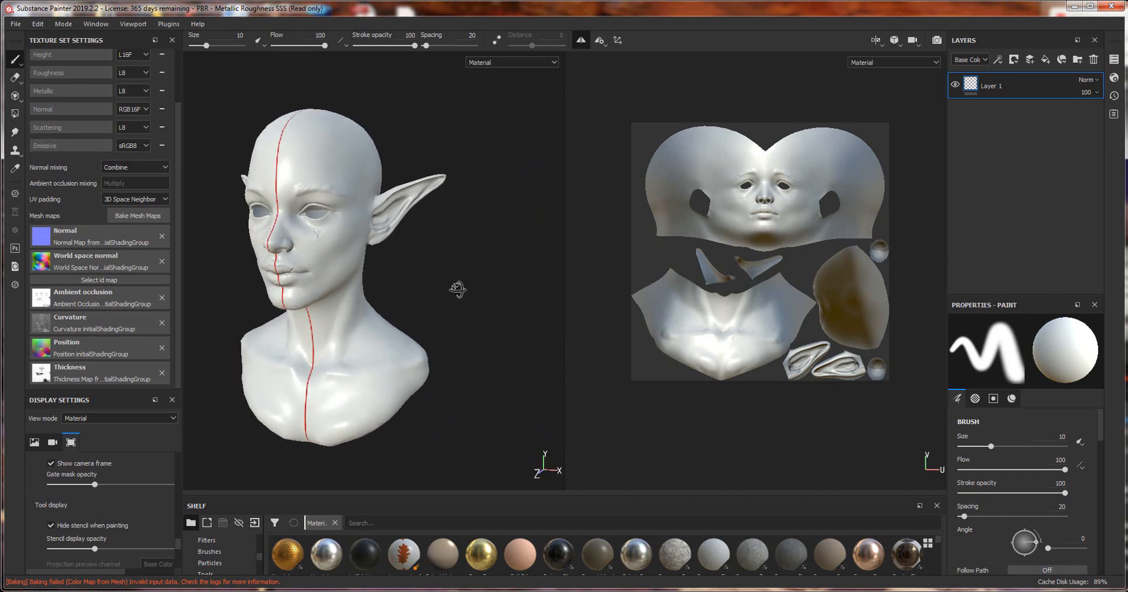
middle_click_drag(408, 305, 462, 307, "alt")
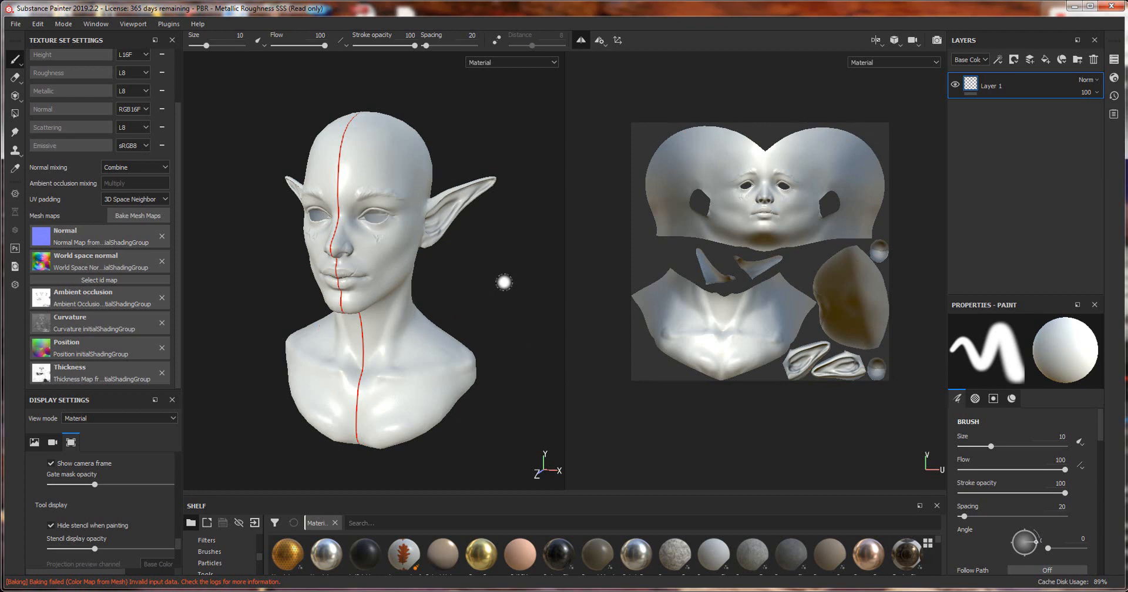
mouse_move(503, 282)
left_mouse_down("alt")
mouse_move(492, 272)
mouse_move(505, 262)
mouse_move(502, 280)
left_mouse_up("alt")
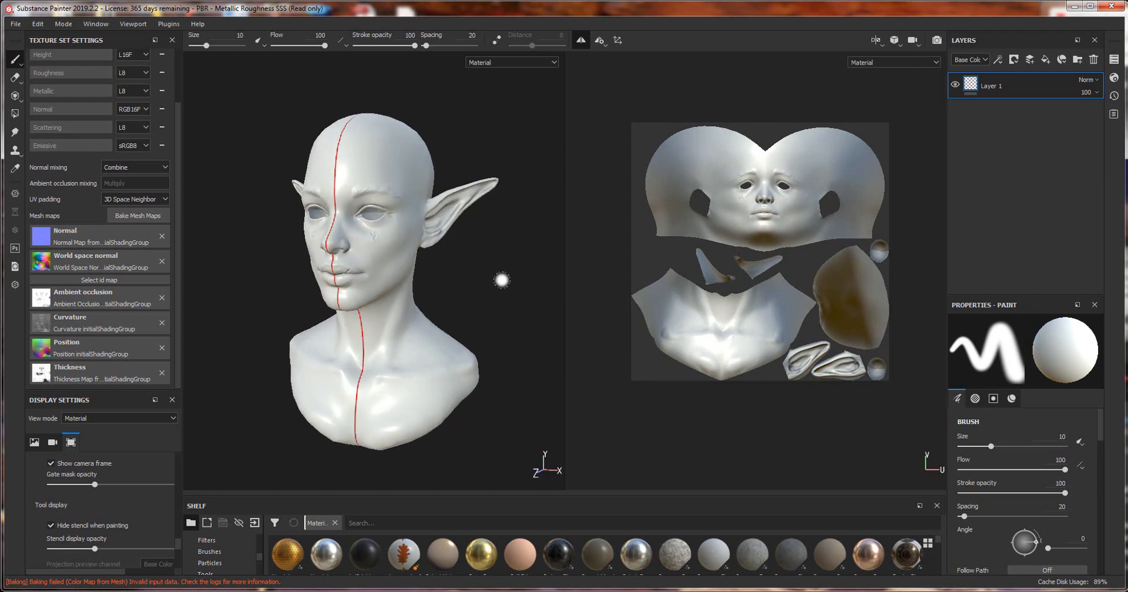